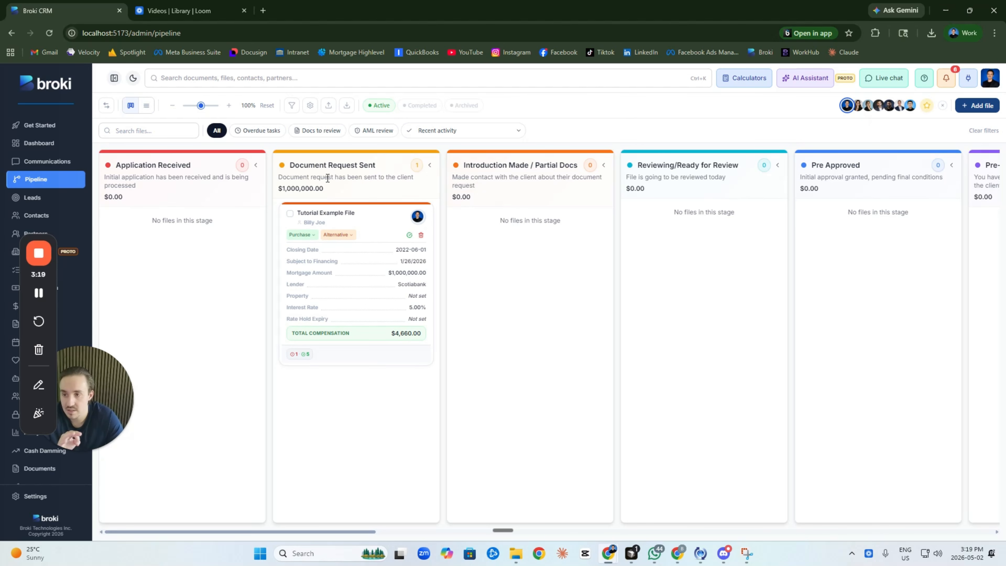
# Move Tutorial Example File to the Reviewing/Ready for Review stage, preview the client update email and close it without notifying the client.
pyautogui.moveTo(348, 221); pyautogui.dragTo(712, 262)
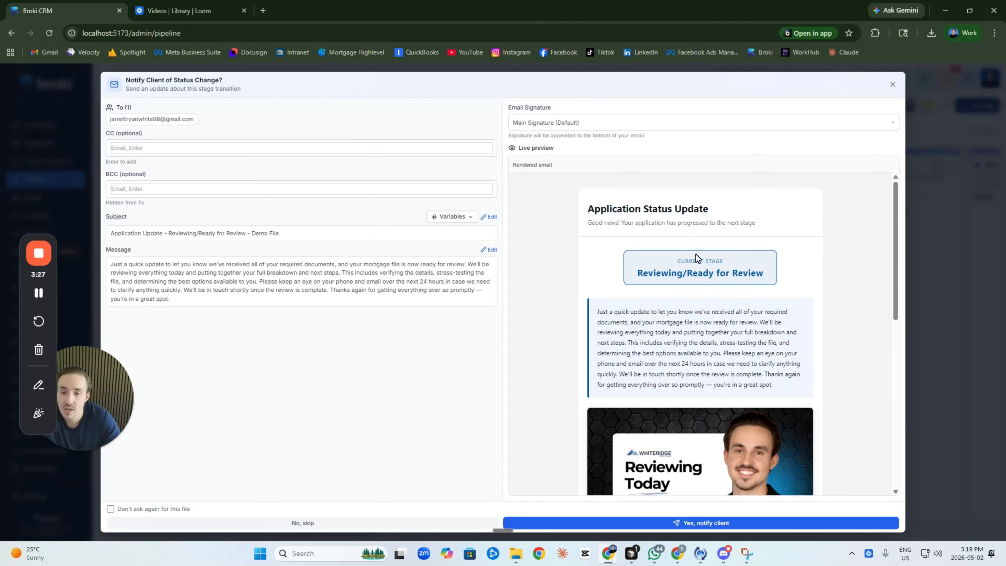
pyautogui.scroll(-3, 697, 249)
pyautogui.scroll(2, 630, 229)
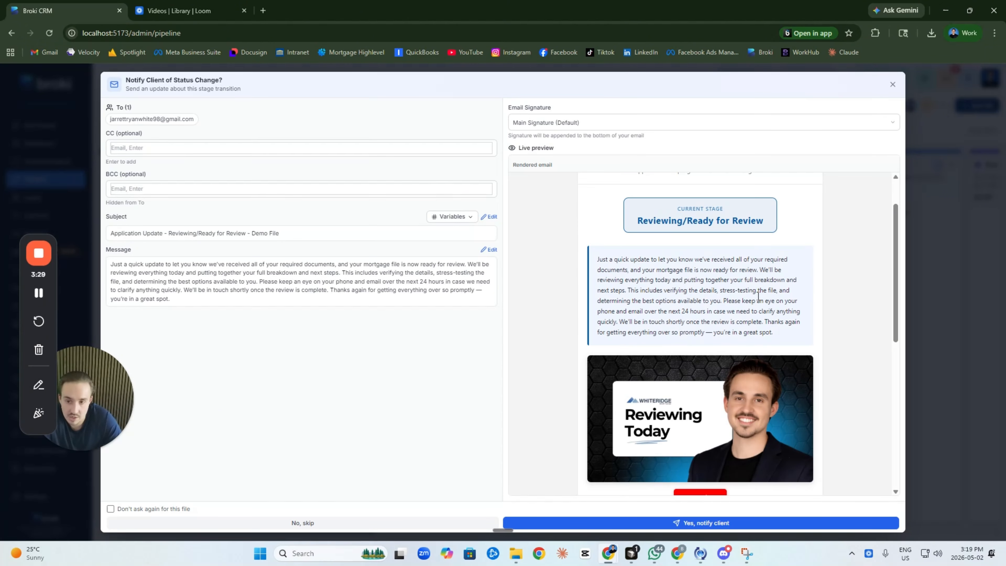
pyautogui.scroll(-3, 758, 296)
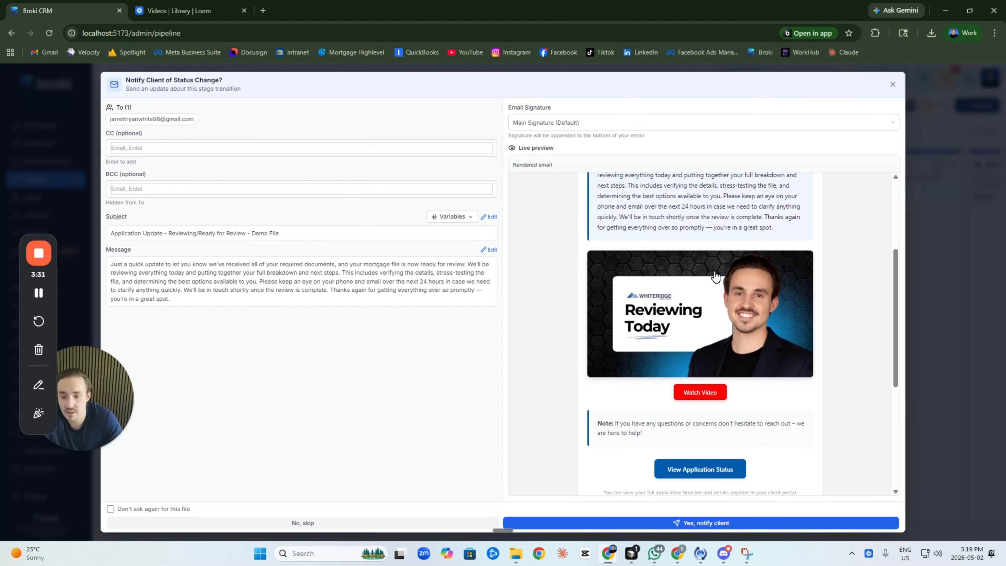
pyautogui.scroll(-3, 715, 276)
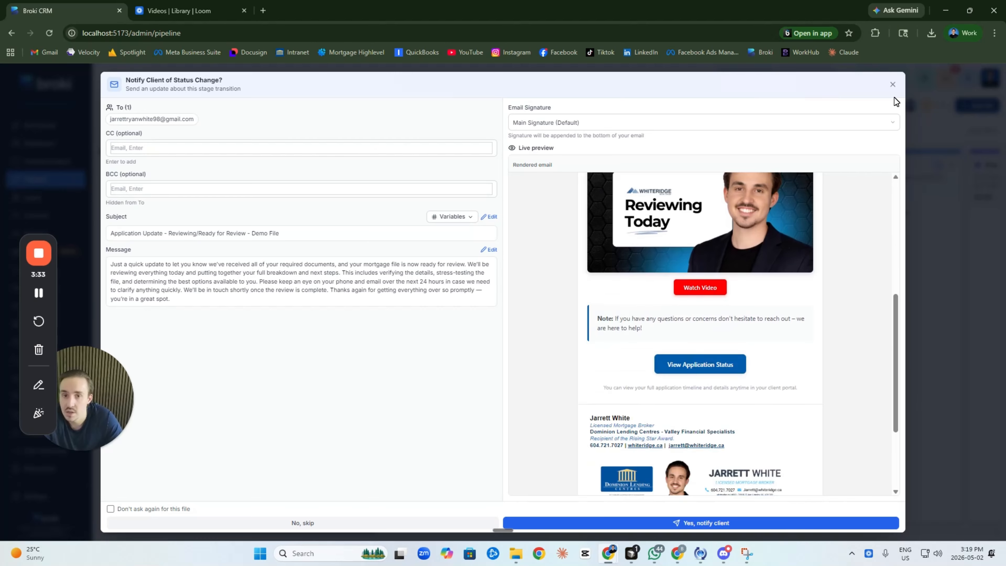
pyautogui.click(892, 85)
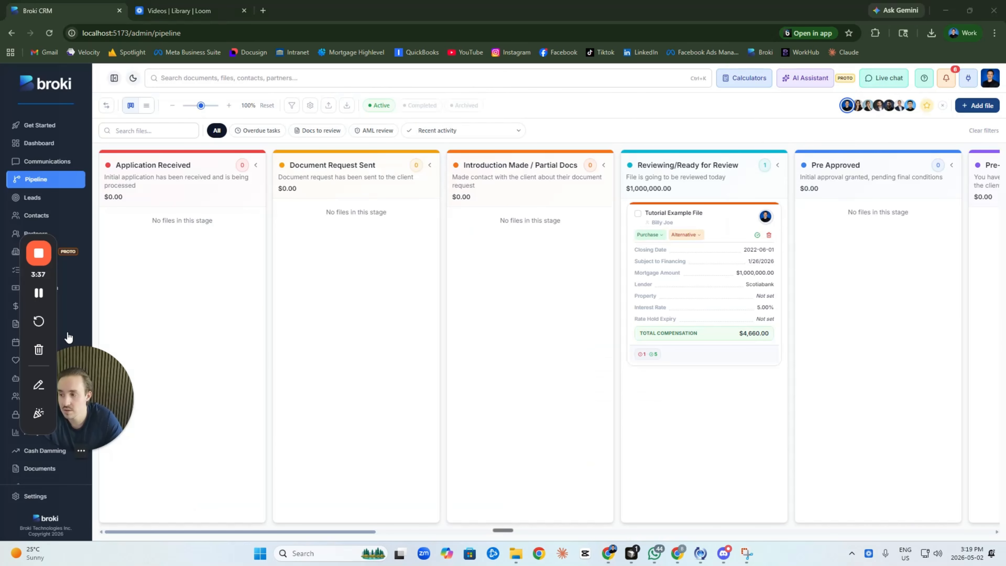
# Open the Pipelines configuration in the settings to view the pipeline stages.
pyautogui.moveTo(105, 384); pyautogui.dragTo(148, 419)
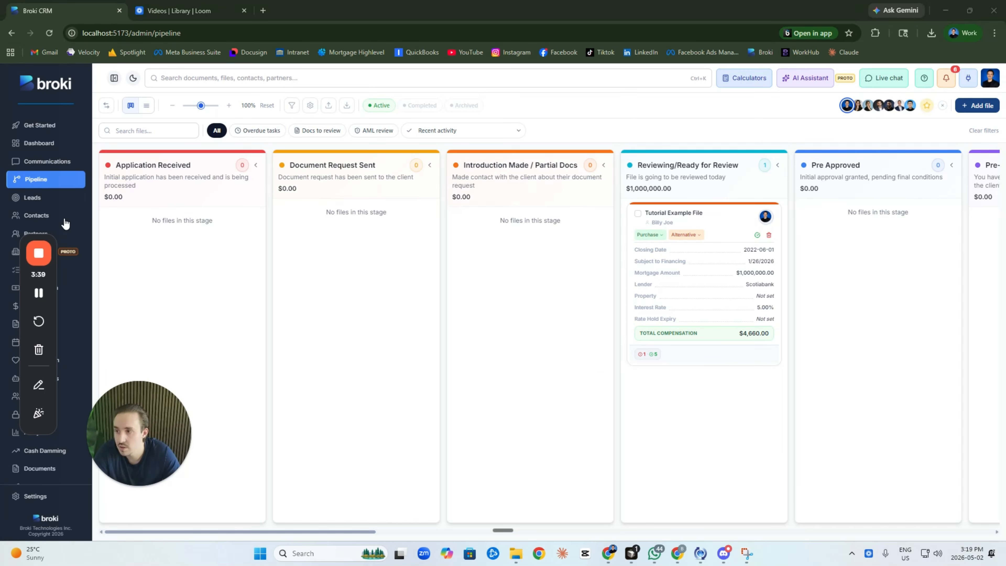
pyautogui.moveTo(49, 438); pyautogui.dragTo(71, 260)
pyautogui.click(35, 497)
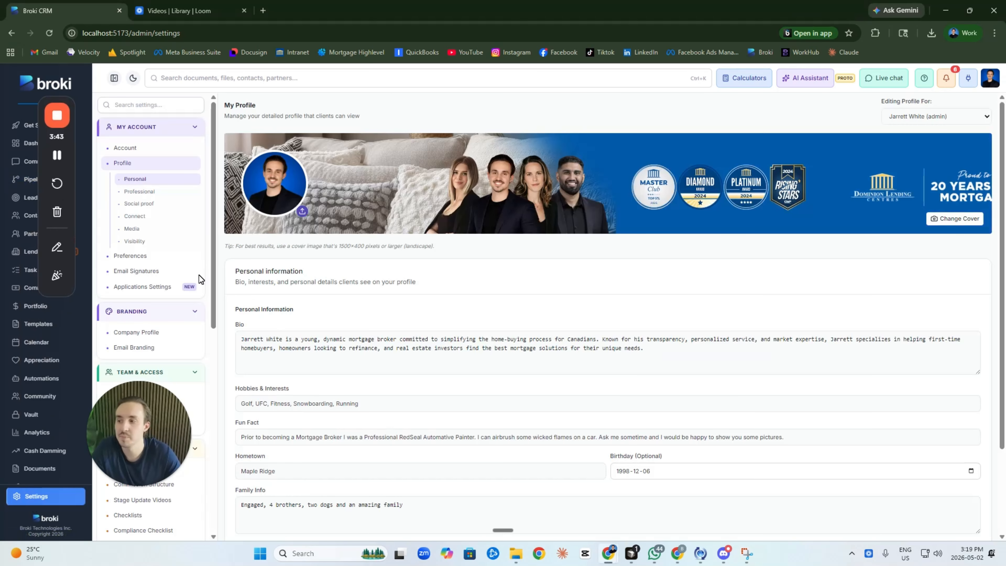
pyautogui.moveTo(152, 402); pyautogui.dragTo(56, 402)
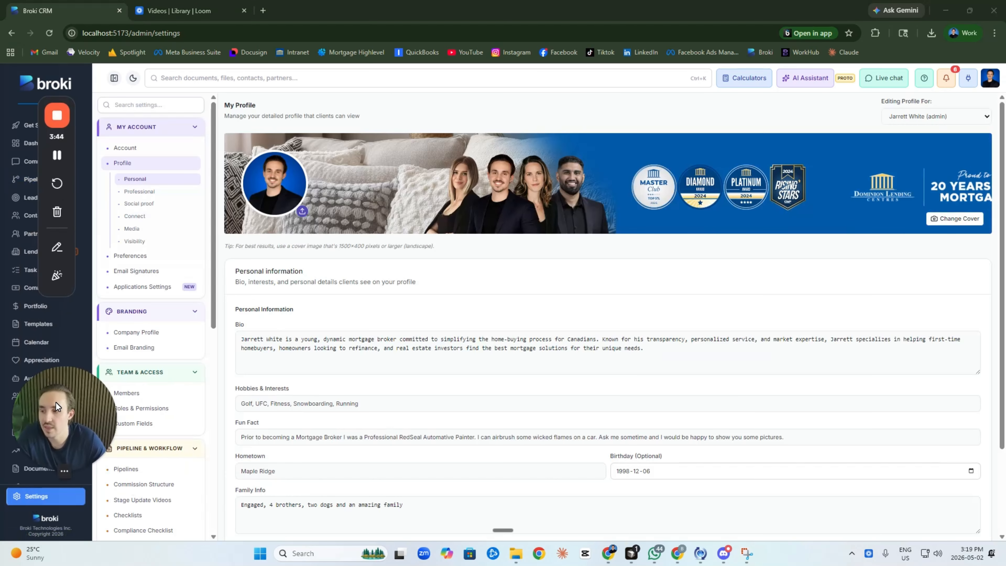
pyautogui.click(171, 471)
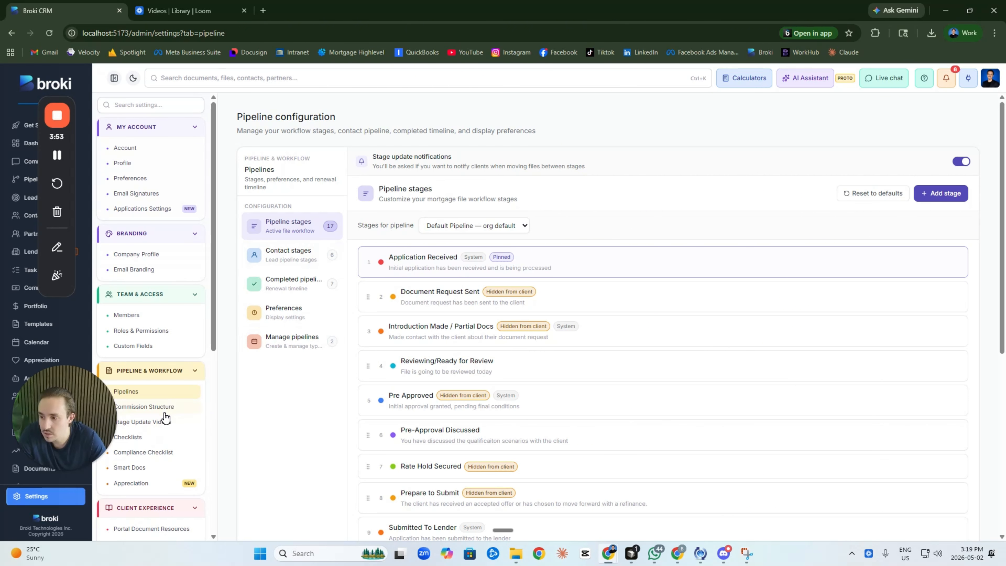
# Open the Stage Update Videos settings and examine the stages listed under Configure videos by stage.
pyautogui.click(156, 421)
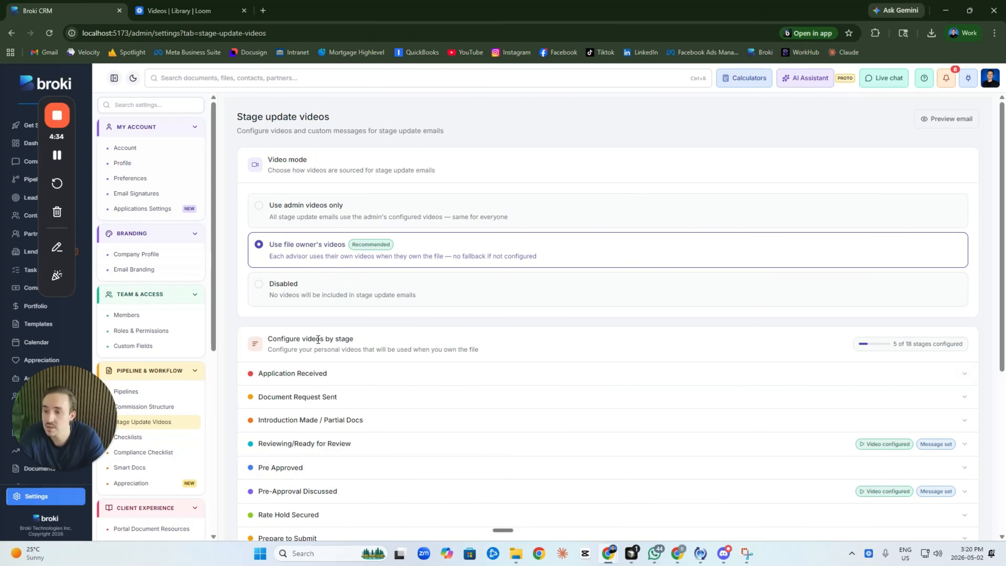
pyautogui.scroll(-1, 318, 339)
pyautogui.moveTo(266, 286); pyautogui.dragTo(353, 289)
pyautogui.scroll(-3, 528, 321)
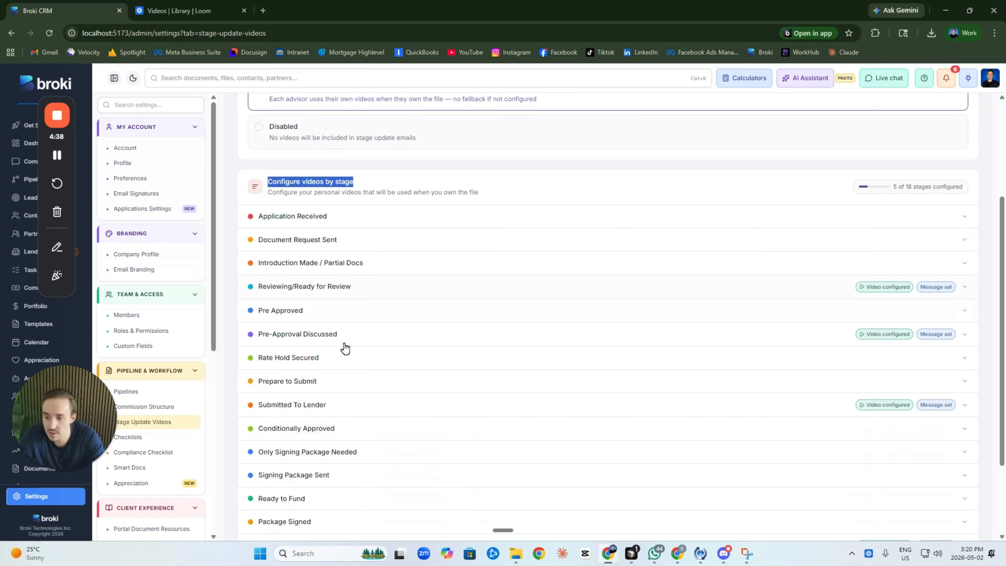
pyautogui.scroll(-1, 350, 408)
pyautogui.scroll(2, 351, 426)
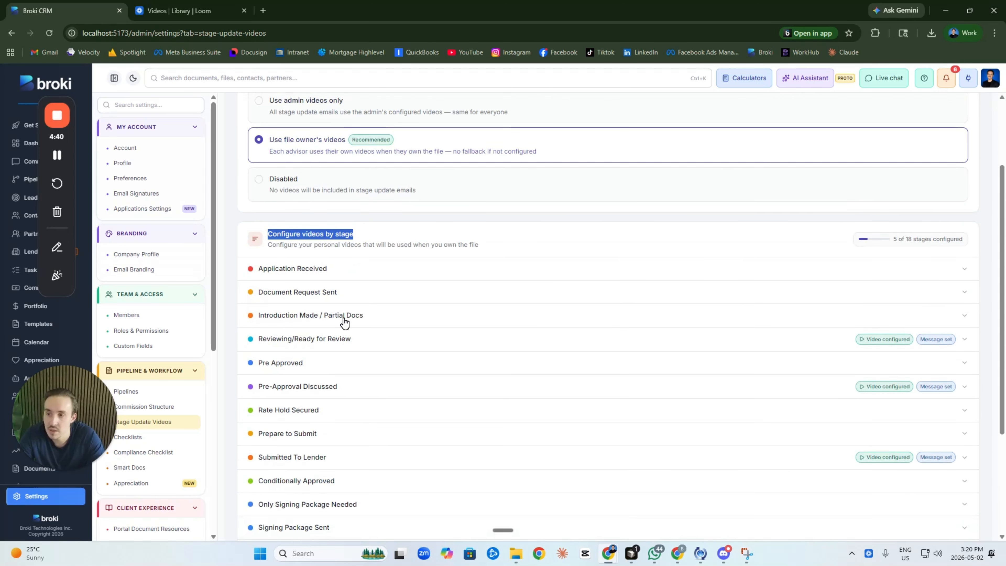
# Expand the Application Received stage and examine its default message, video URL and thumbnail options.
pyautogui.click(350, 279)
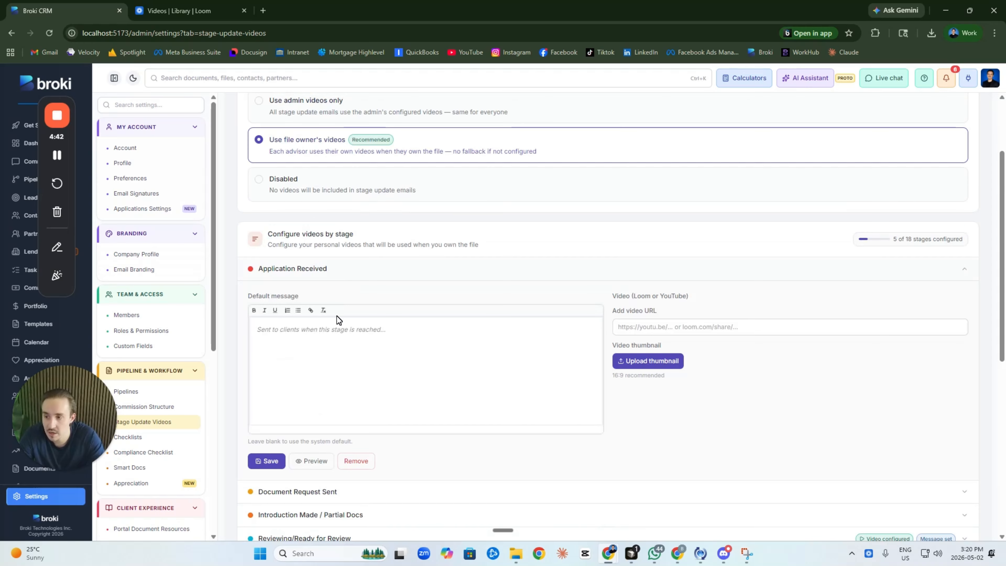
pyautogui.click(300, 344)
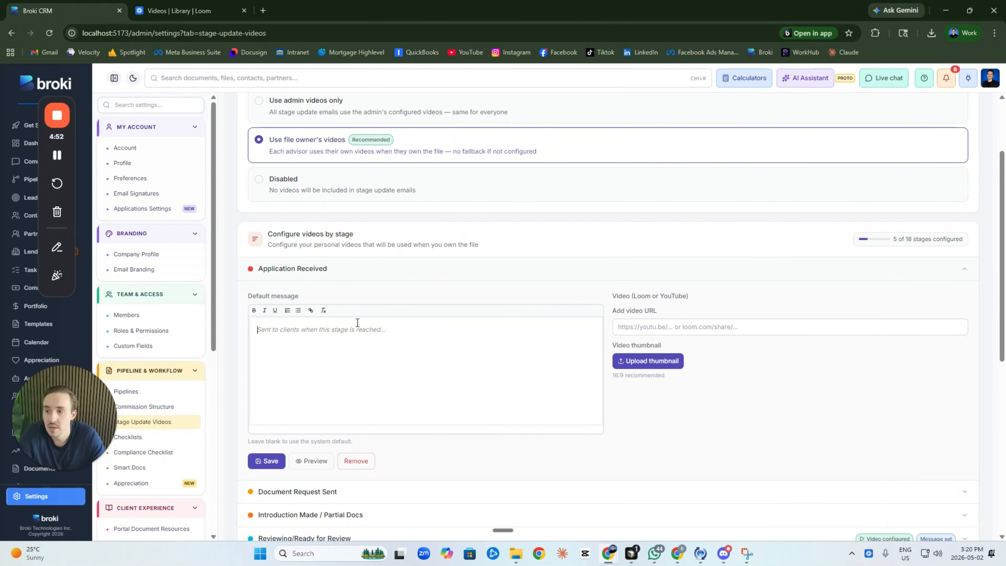
pyautogui.scroll(3, 356, 311)
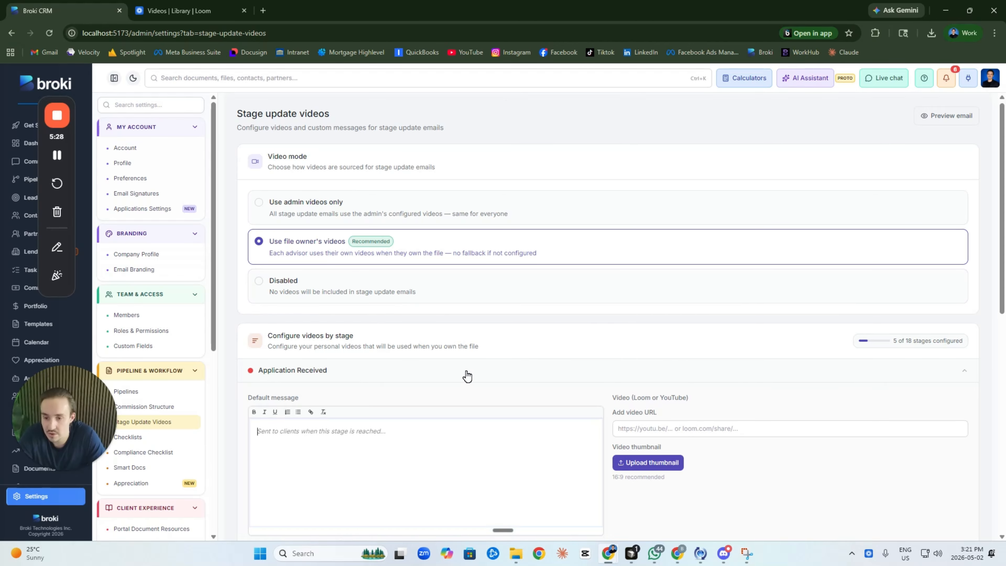
pyautogui.scroll(-3, 469, 349)
pyautogui.scroll(2, 471, 313)
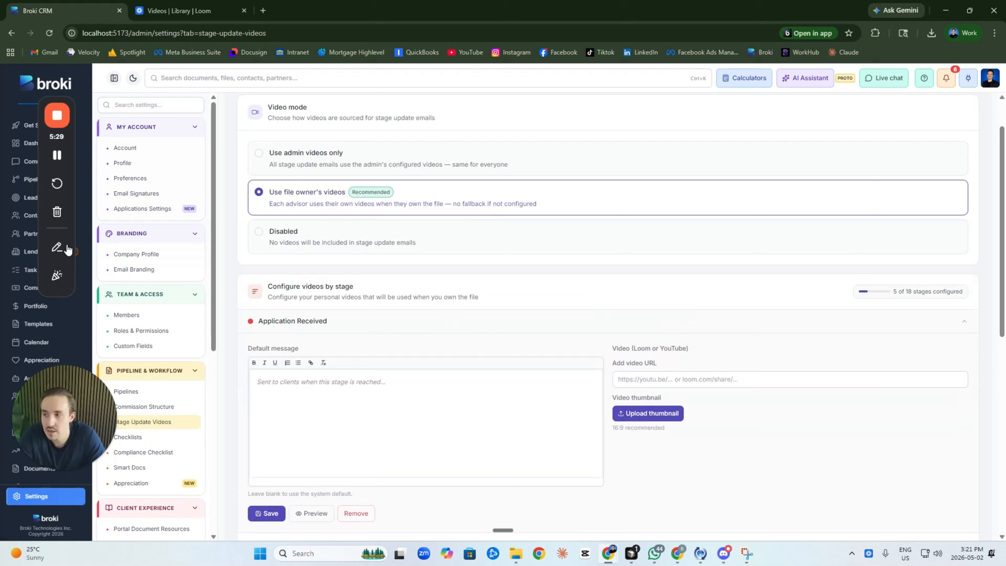
# Return to the pipeline and archive Tutorial Example File with the reason Rate.
pyautogui.click(26, 179)
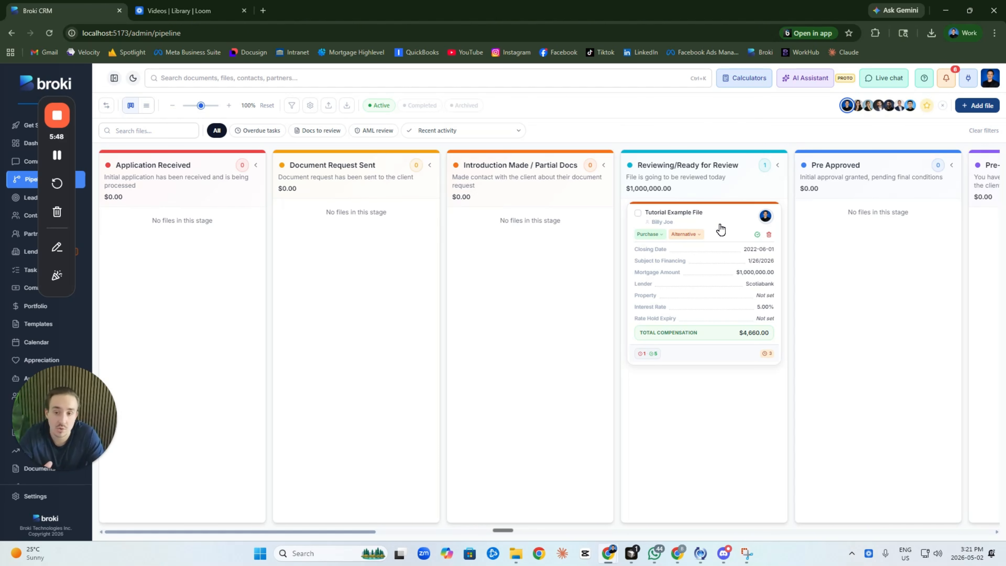
pyautogui.click(769, 236)
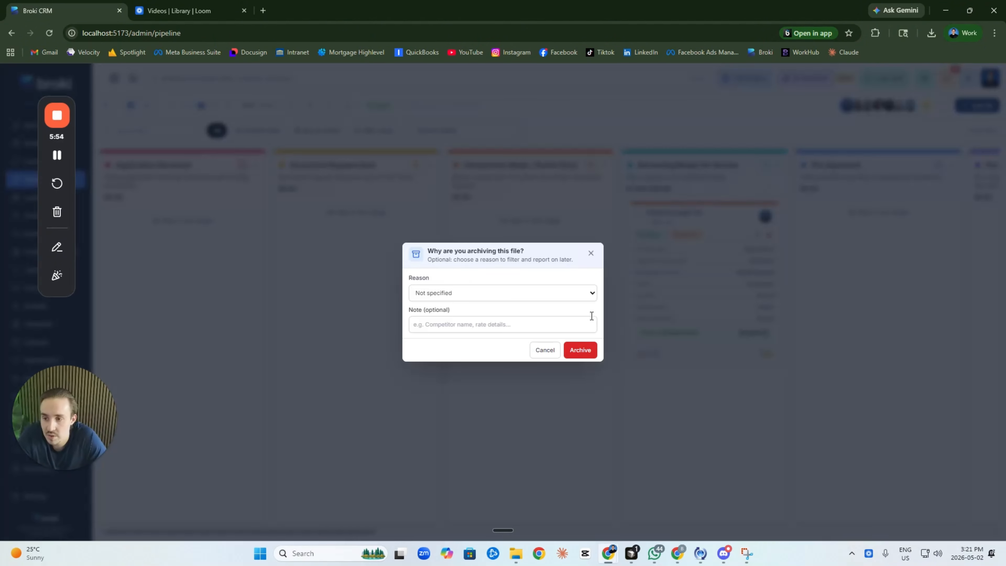
pyautogui.click(595, 294)
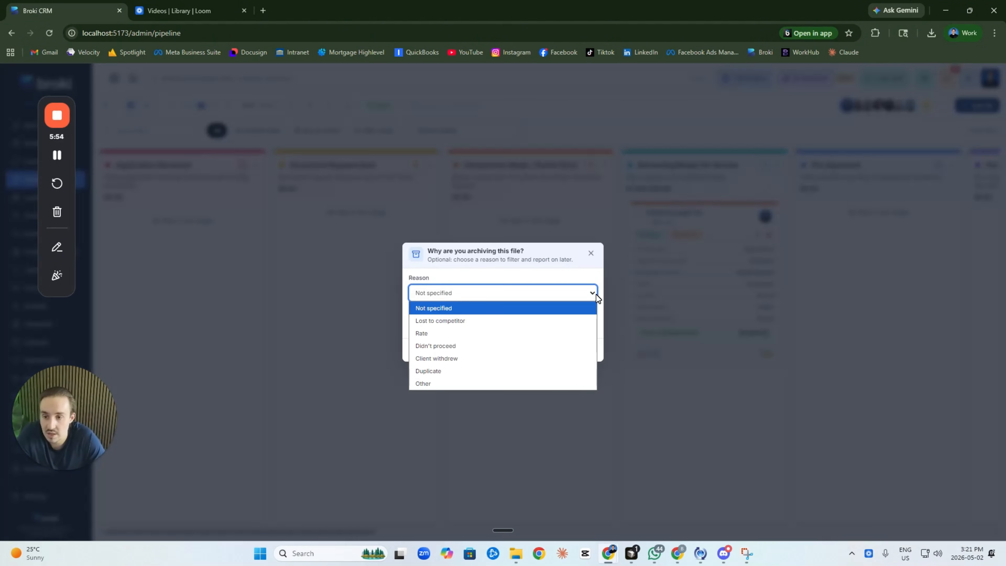
pyautogui.click(482, 333)
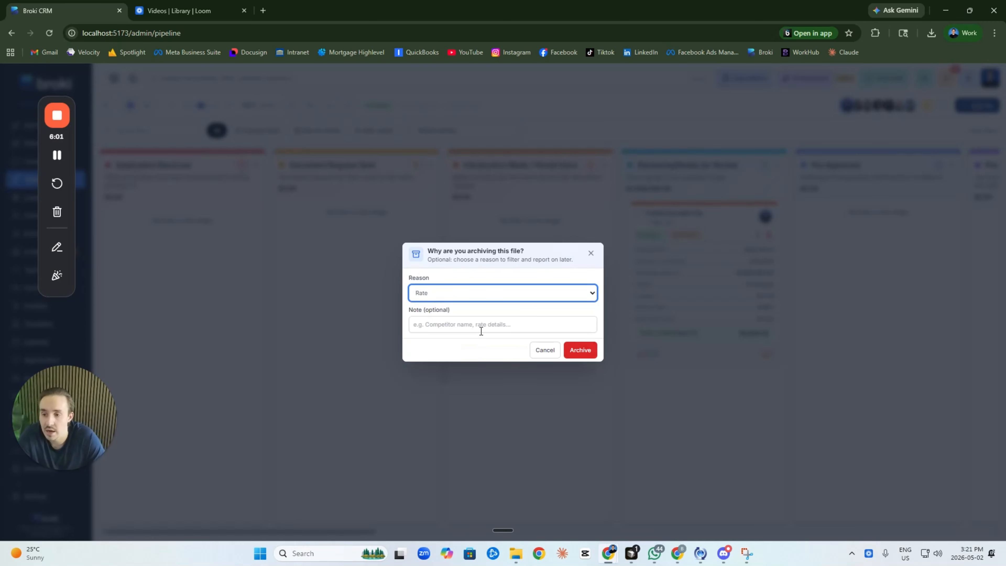
pyautogui.click(578, 350)
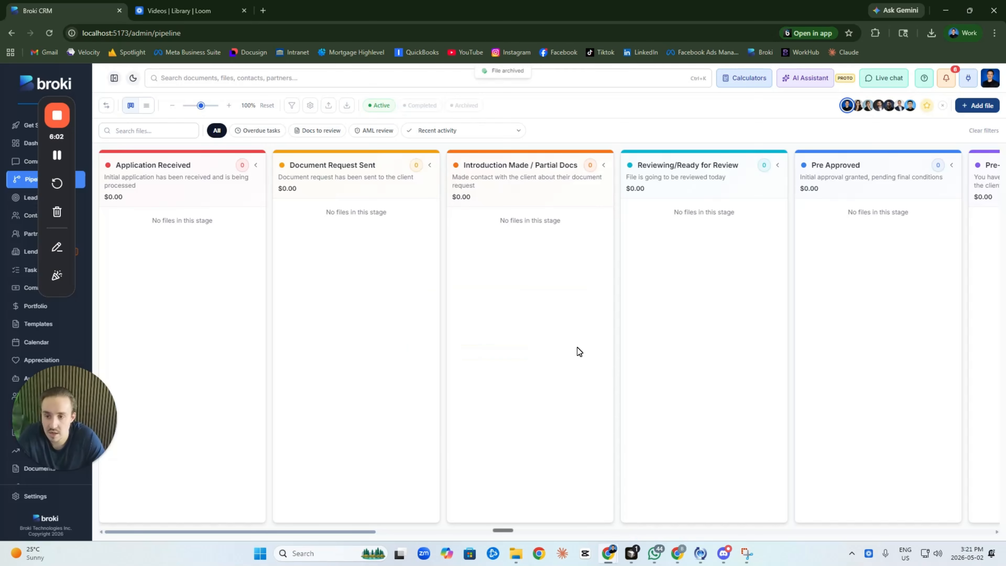
# Restore Tutorial Example File from the archived files and return to the active files.
pyautogui.click(464, 106)
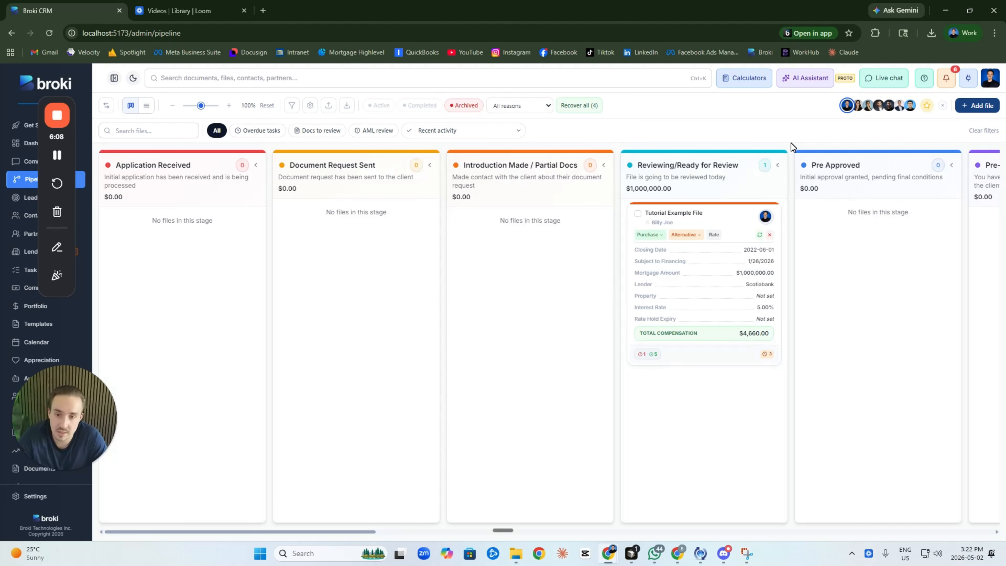
pyautogui.click(760, 235)
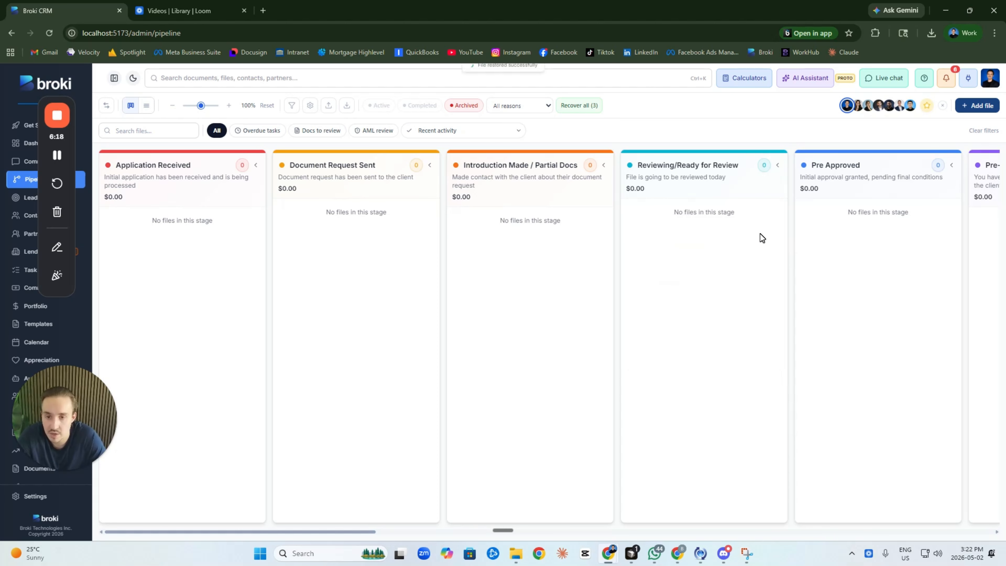
pyautogui.click(372, 107)
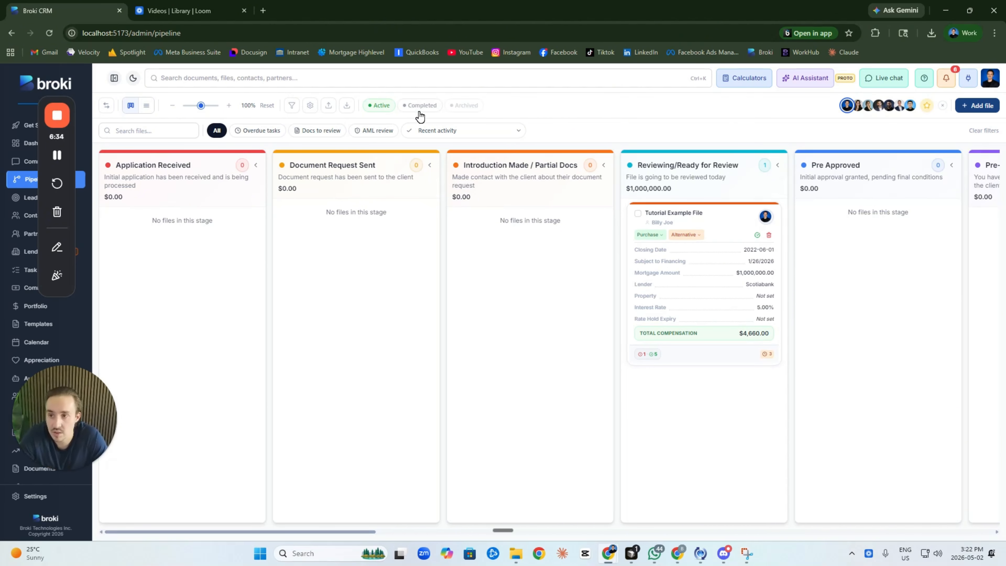
# Mark Tutorial Example File as completed and skip updating the contact's mailing address.
pyautogui.click(757, 235)
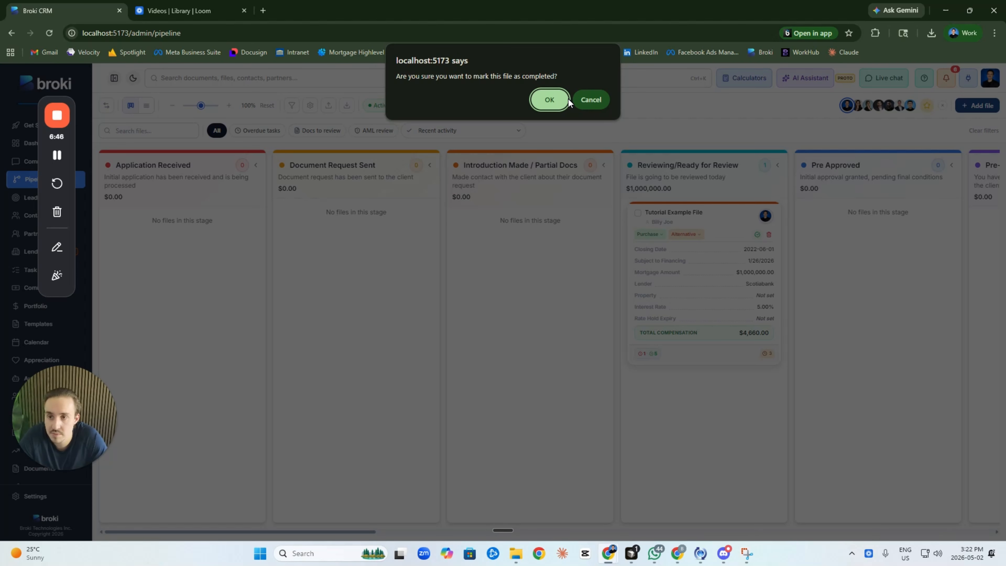
pyautogui.click(548, 98)
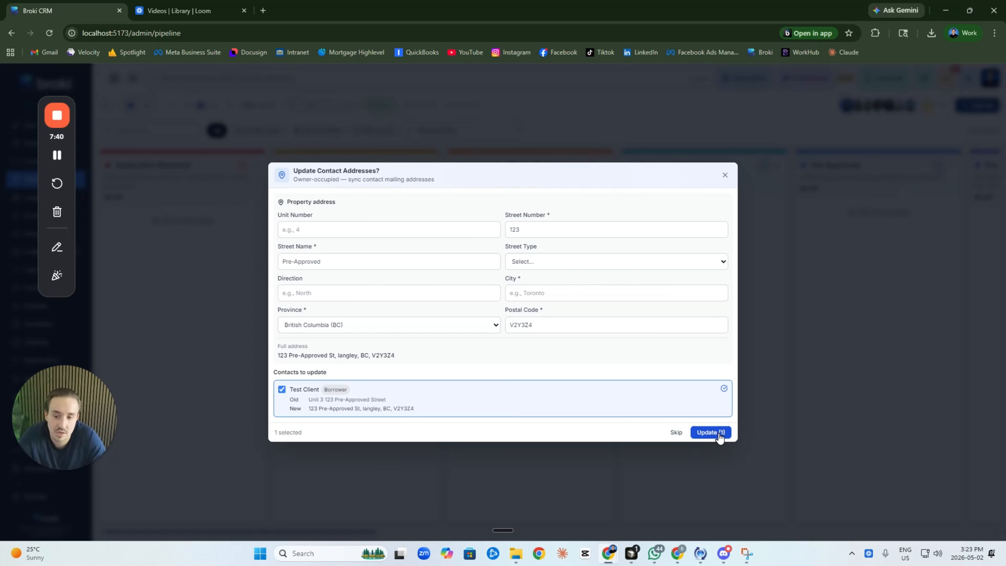
pyautogui.click(672, 434)
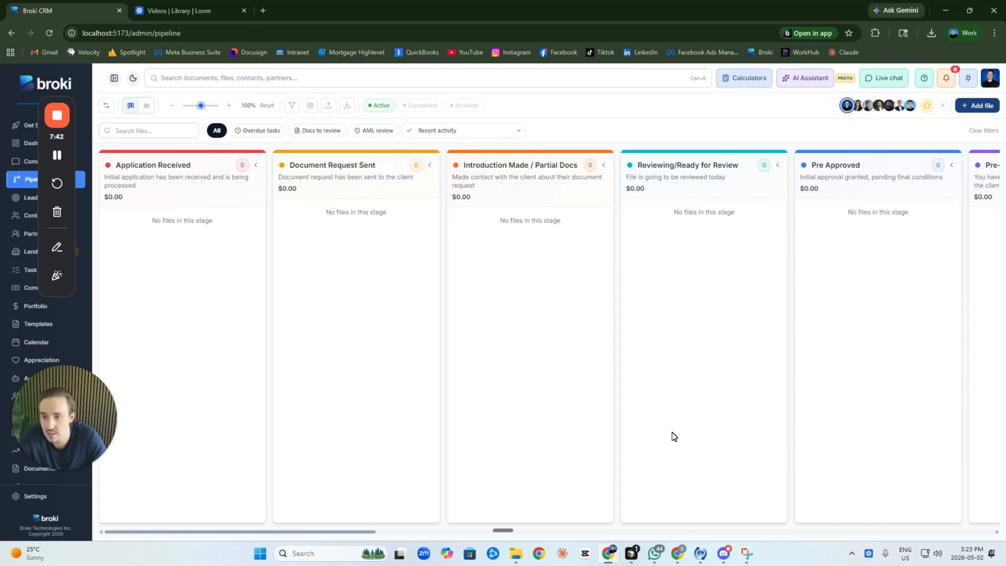
# Show the completed files and examine Tutorial Example File in the 3-12 months column with its bulk actions.
pyautogui.click(420, 105)
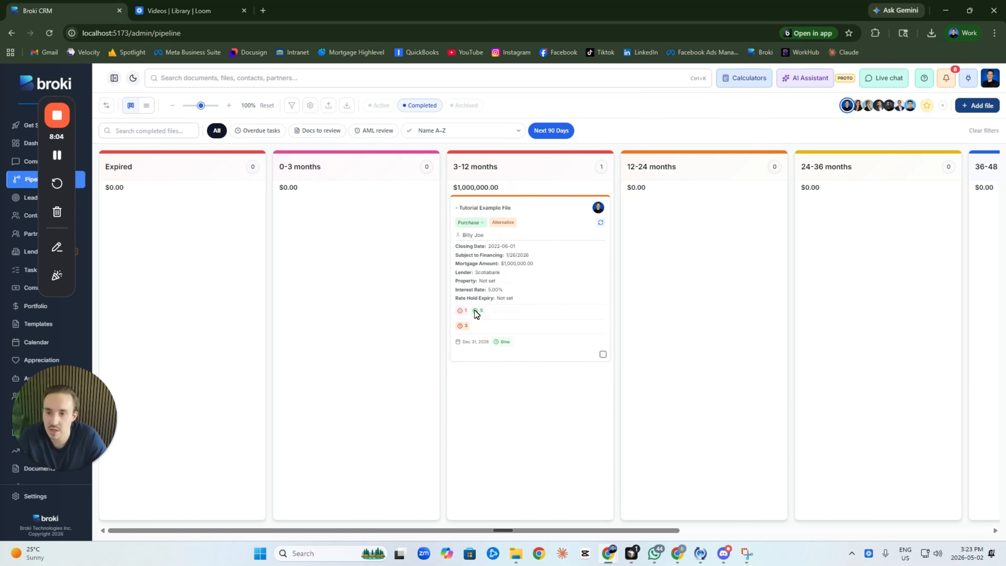
pyautogui.moveTo(545, 216); pyautogui.dragTo(492, 267)
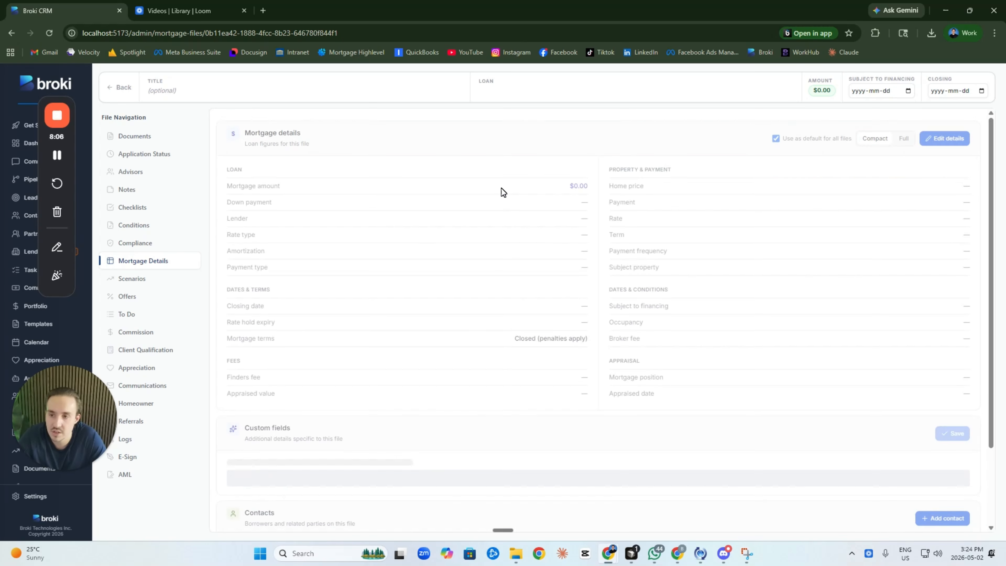
pyautogui.click(119, 88)
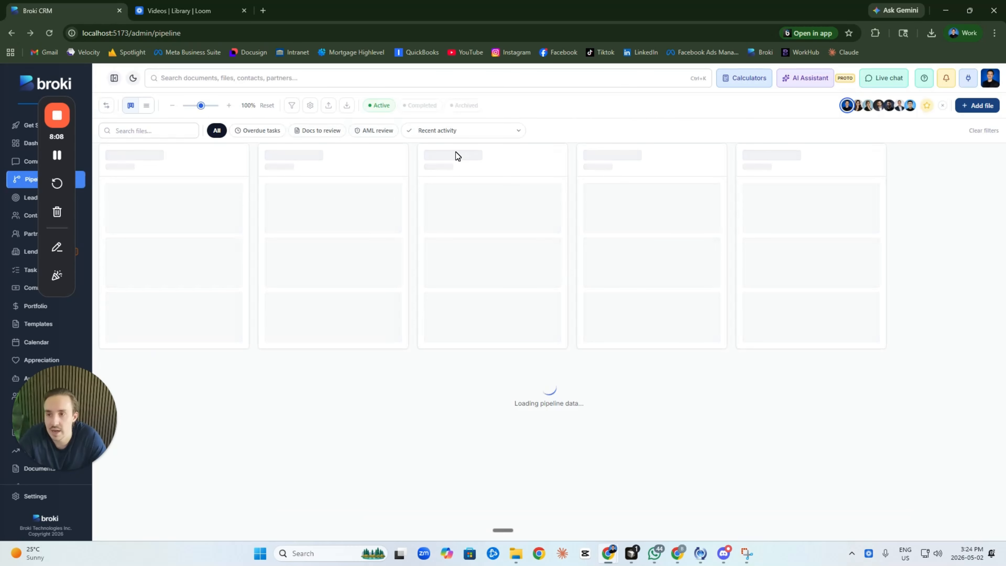
pyautogui.click(420, 105)
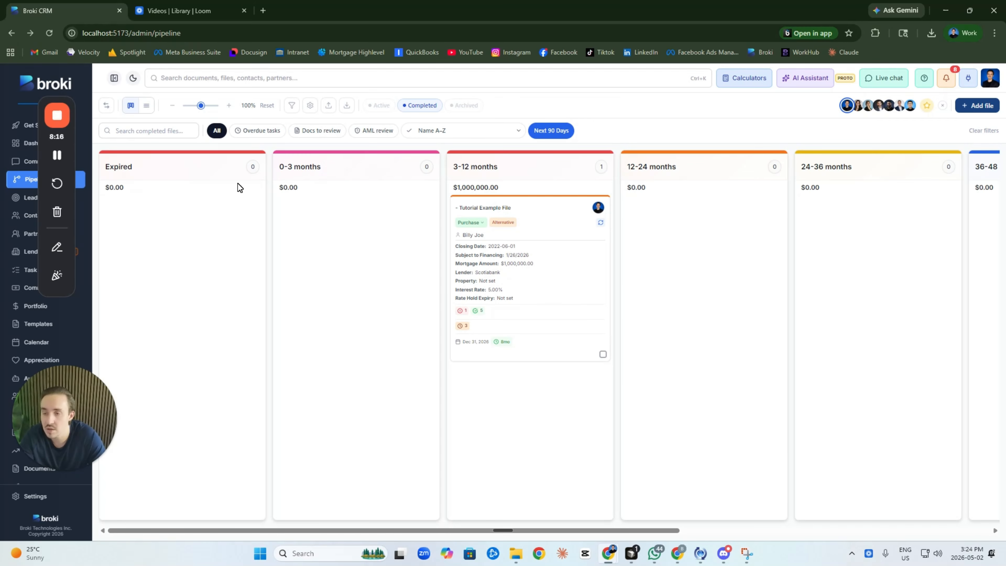
pyautogui.click(602, 354)
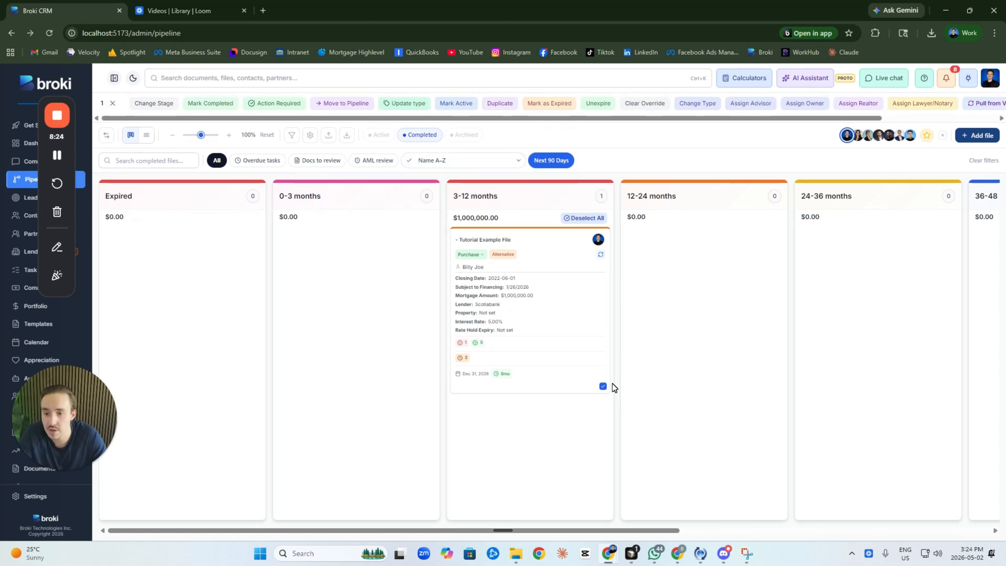
pyautogui.click(601, 389)
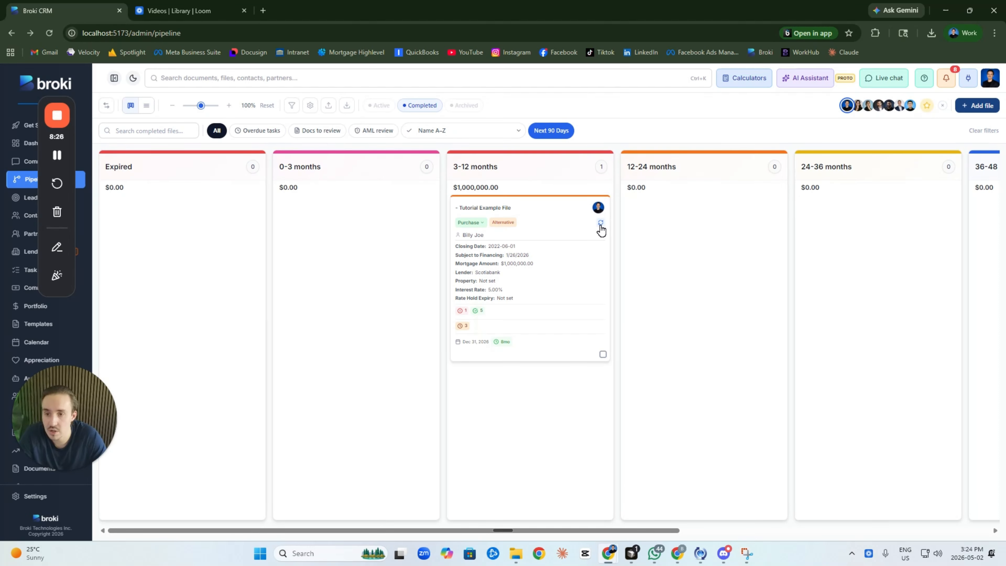
# Restore the completed Tutorial Example File to active and switch back to the active files.
pyautogui.click(600, 224)
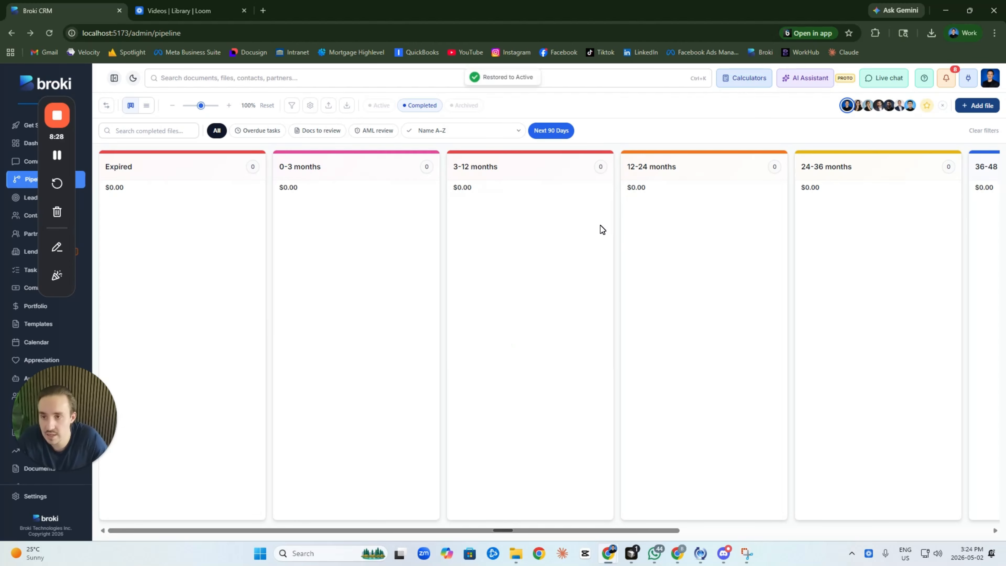
pyautogui.click(381, 106)
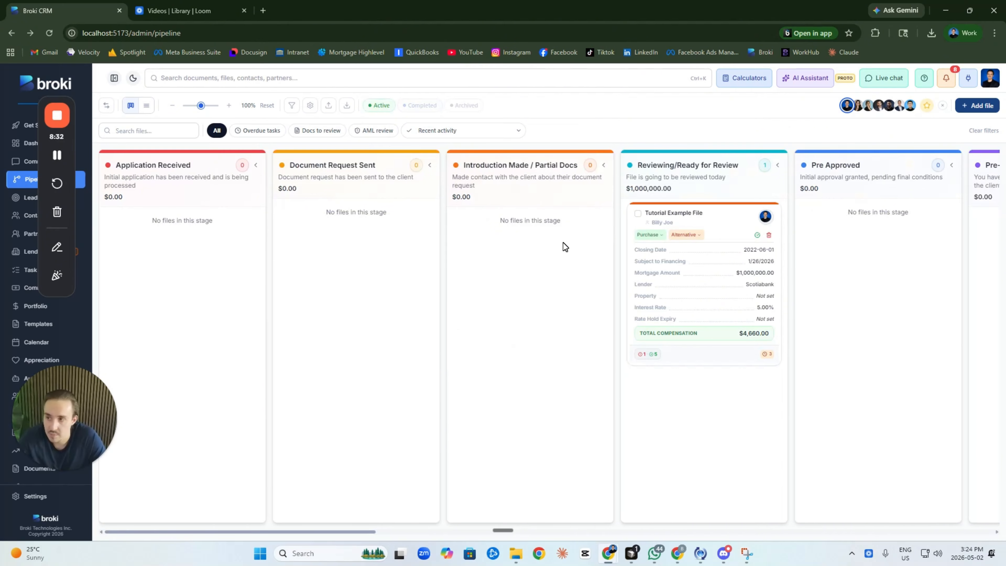
# Examine the Velocity sync option for a new file and go back to the file creation choices.
pyautogui.click(977, 106)
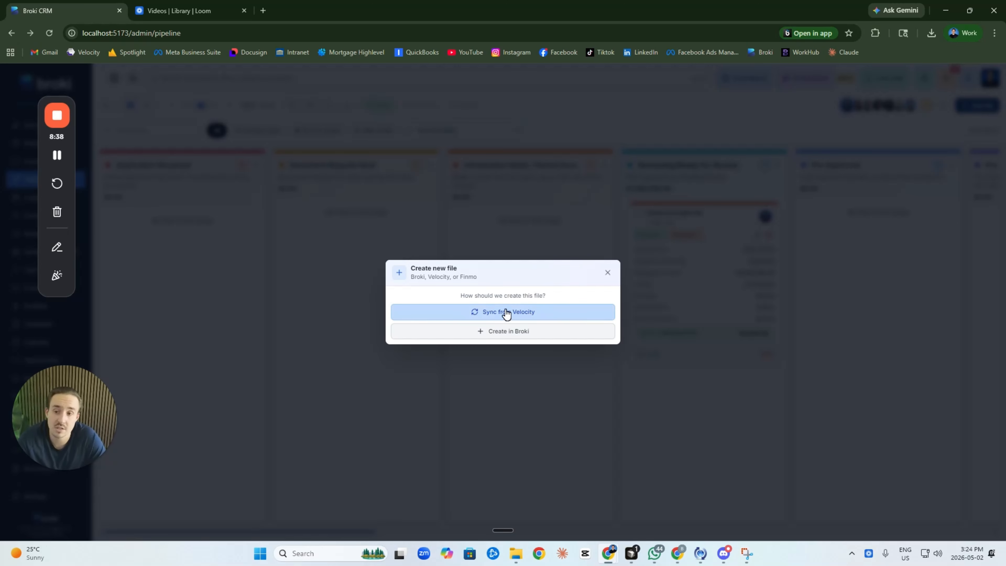
pyautogui.click(516, 313)
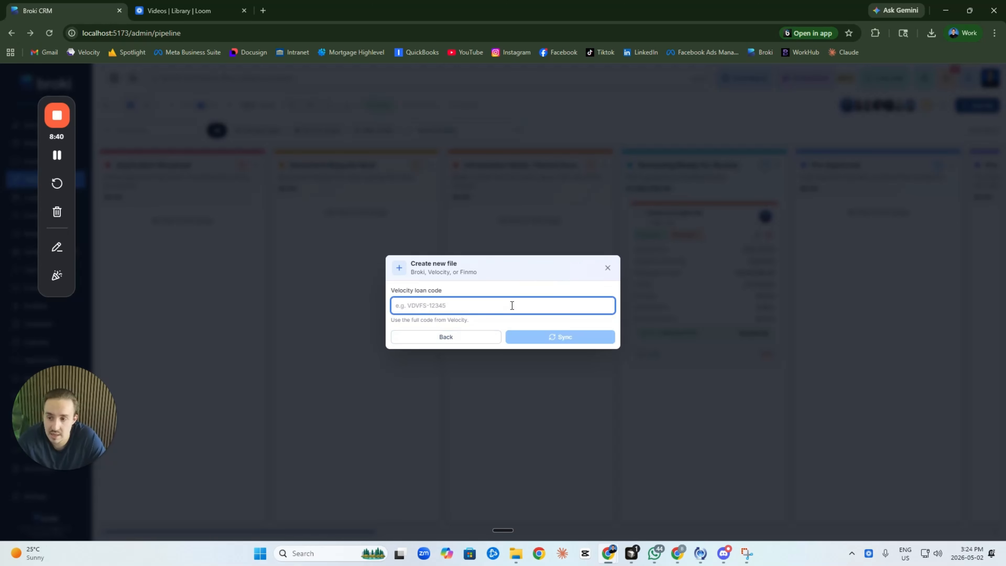
pyautogui.click(512, 305)
pyautogui.click(427, 337)
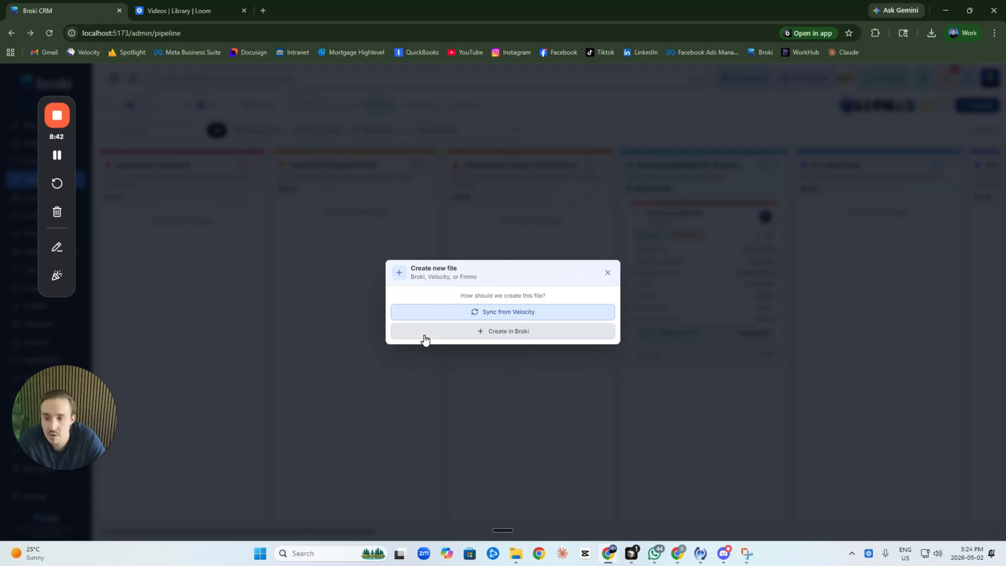
# Start a new file in Broki and add a second contact, Co-Borrower, to the file setup.
pyautogui.click(517, 337)
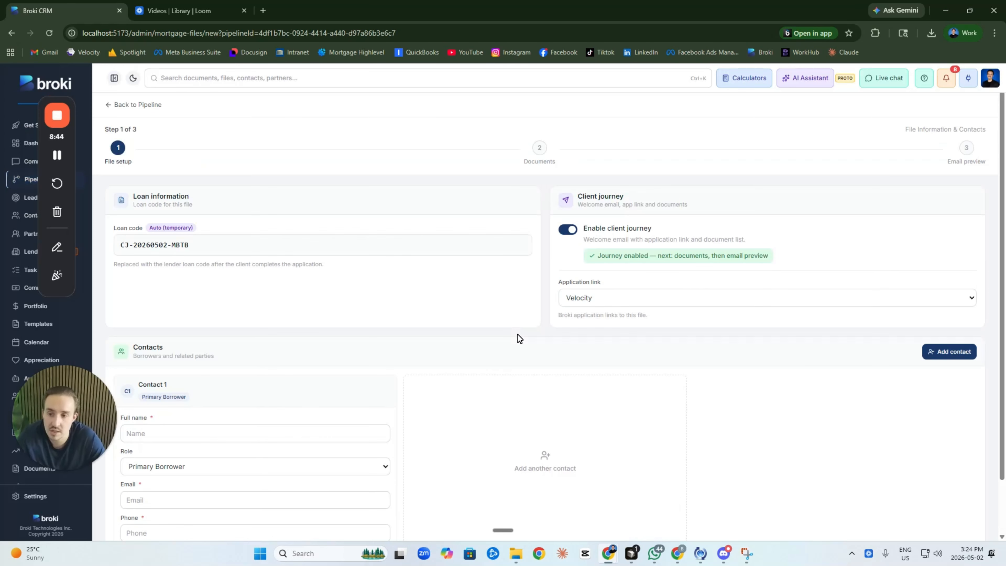
pyautogui.scroll(-2, 328, 240)
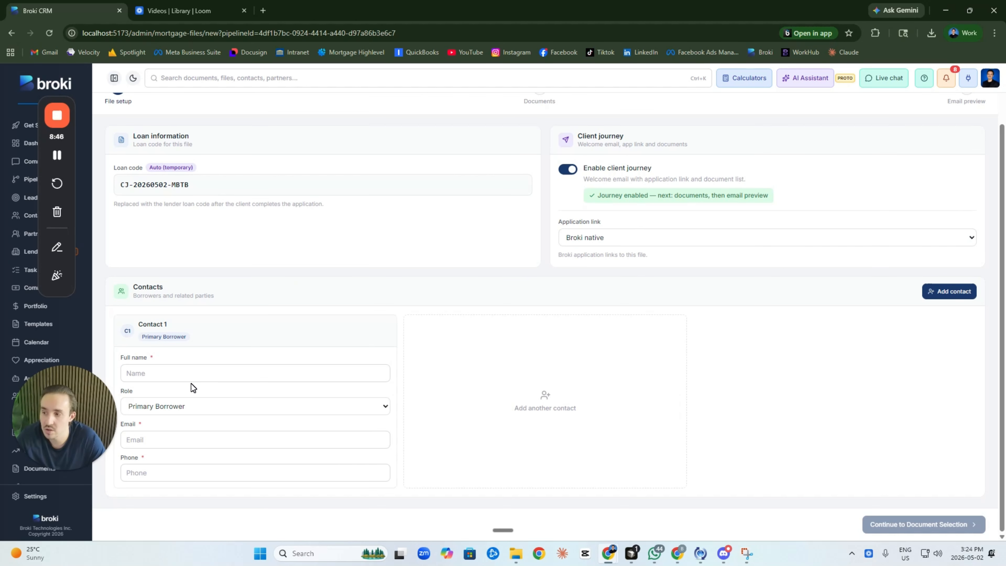
pyautogui.click(939, 292)
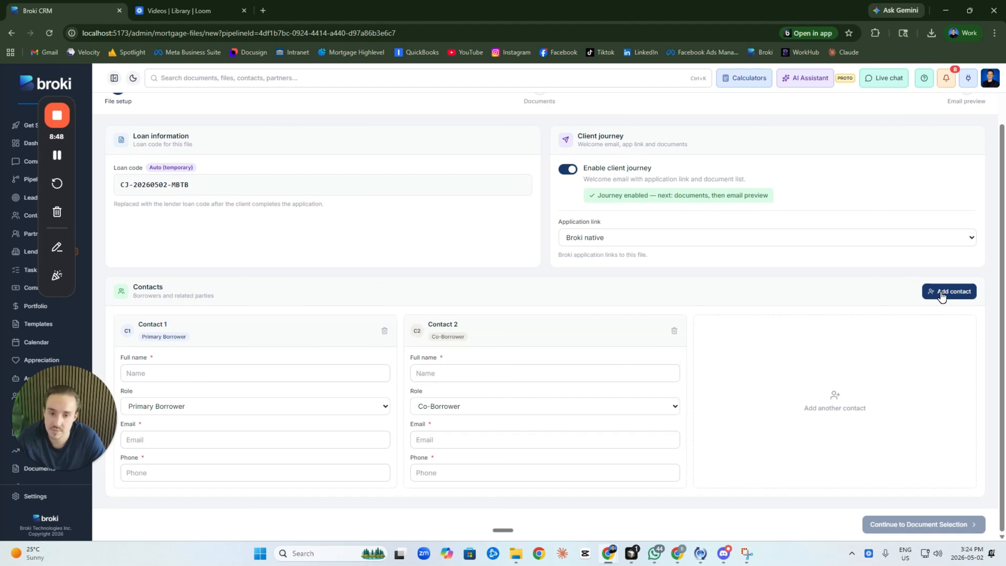
# Review the client journey's application link options, leaving Broki native selected.
pyautogui.scroll(2, 784, 245)
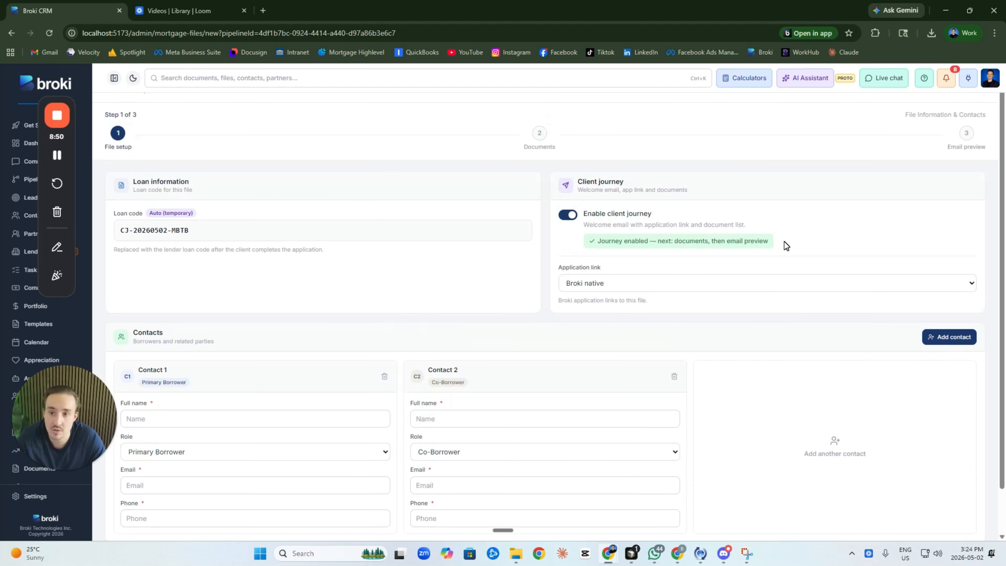
pyautogui.click(624, 291)
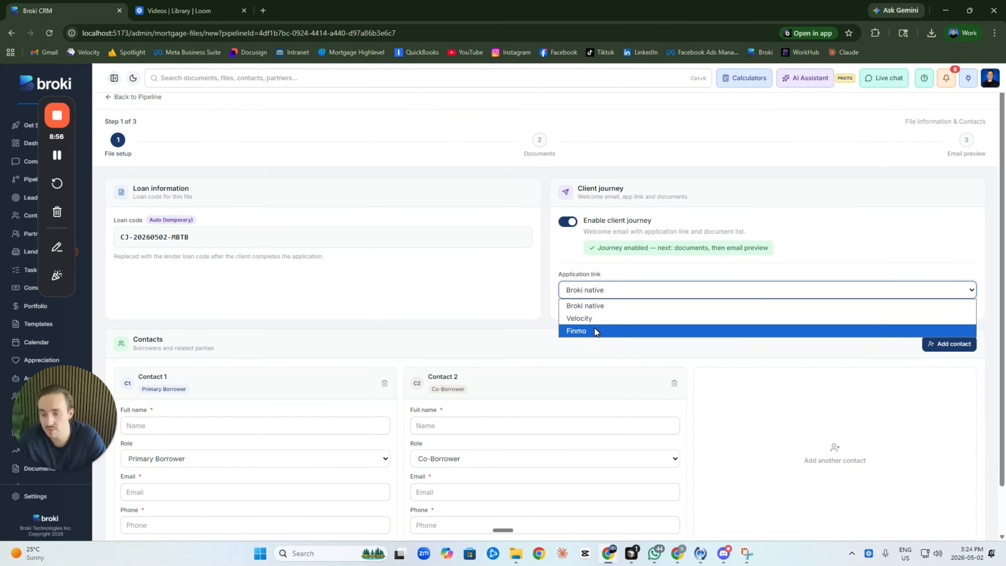
pyautogui.click(605, 286)
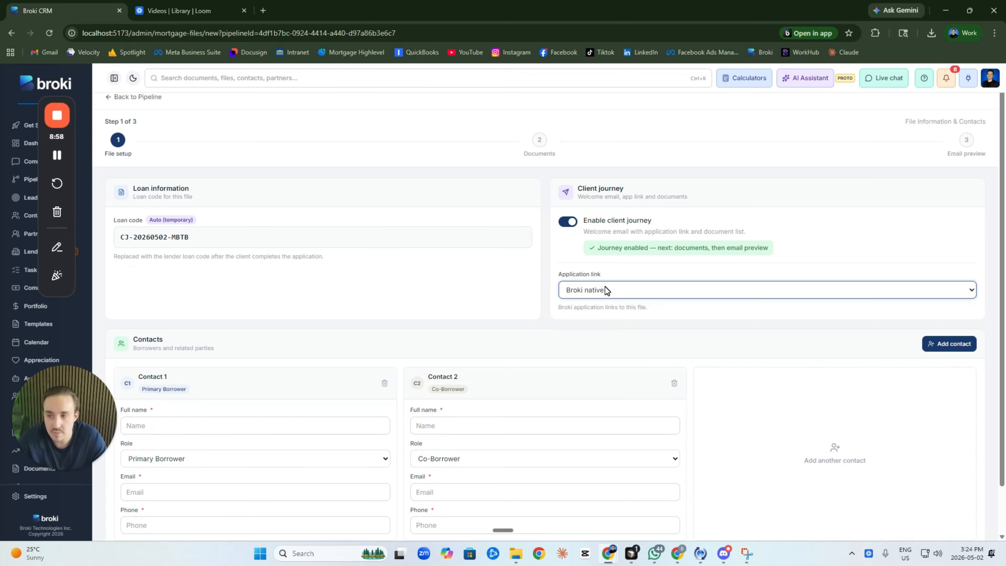
pyautogui.scroll(1, 392, 214)
# Leave the new file form for the pipeline, then bring up the file creation choices again and dismiss them.
pyautogui.click(147, 103)
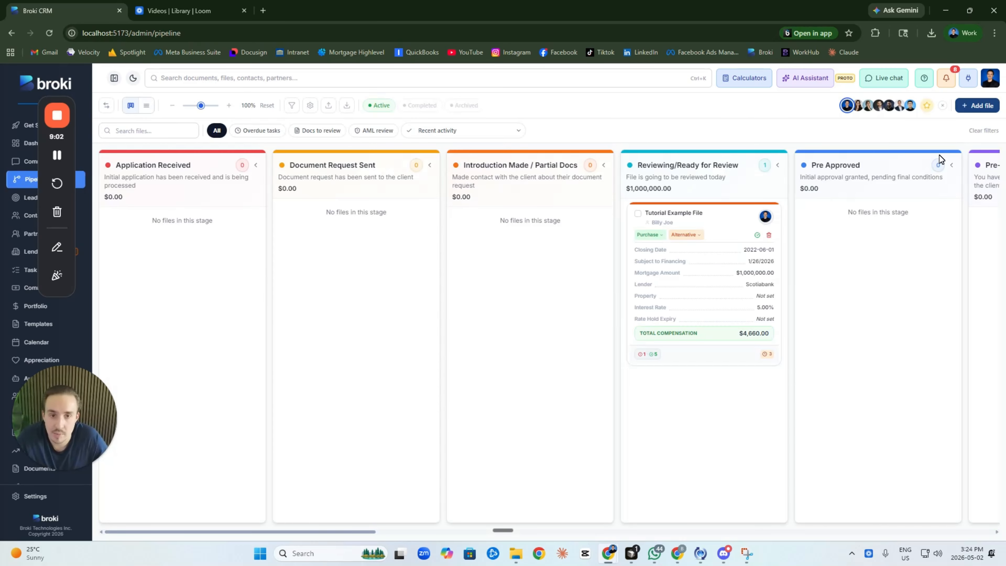
pyautogui.click(975, 106)
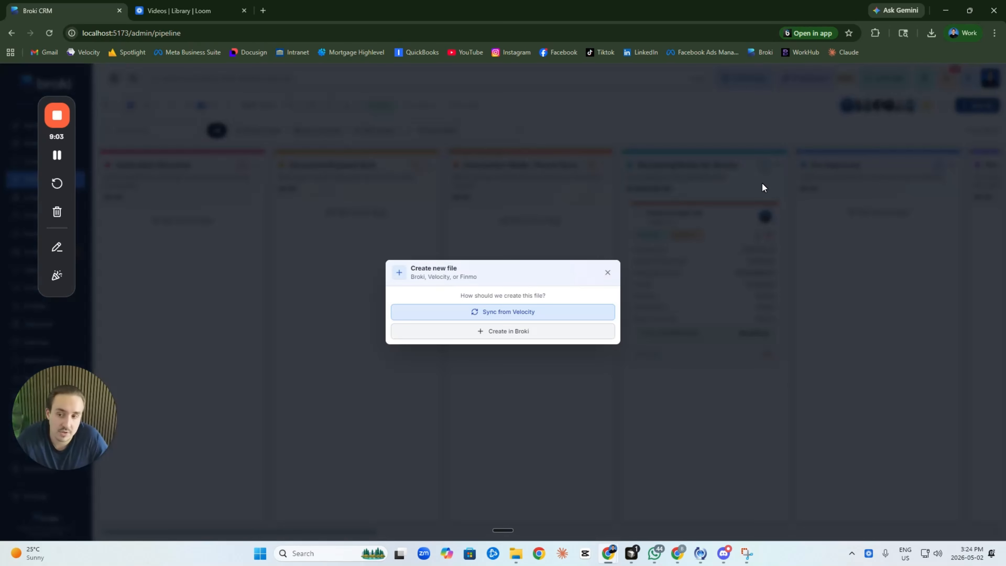
pyautogui.click(607, 273)
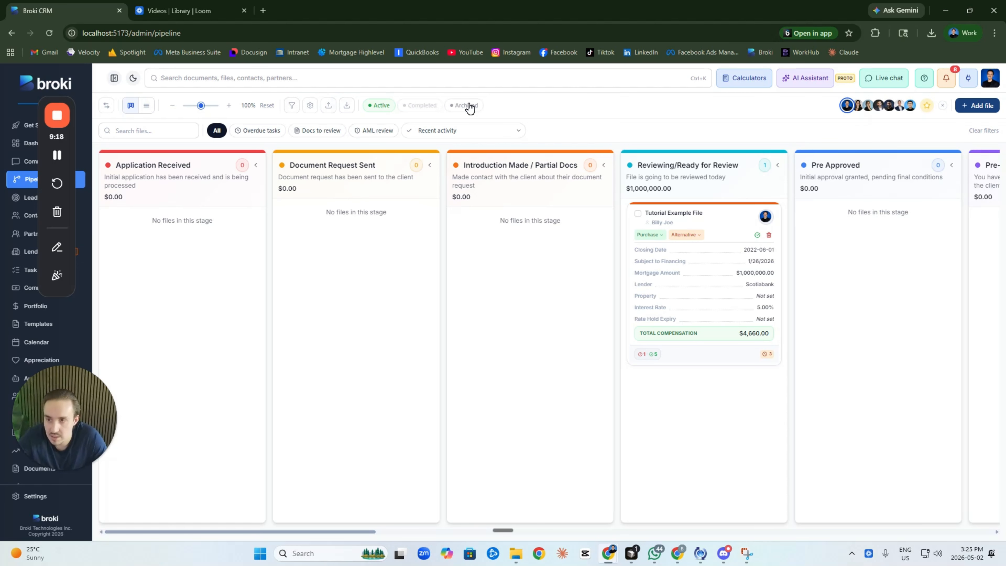
# Show the pipeline filters, look through the stage, advisor, document status and property options, and hide them again.
pyautogui.click(290, 110)
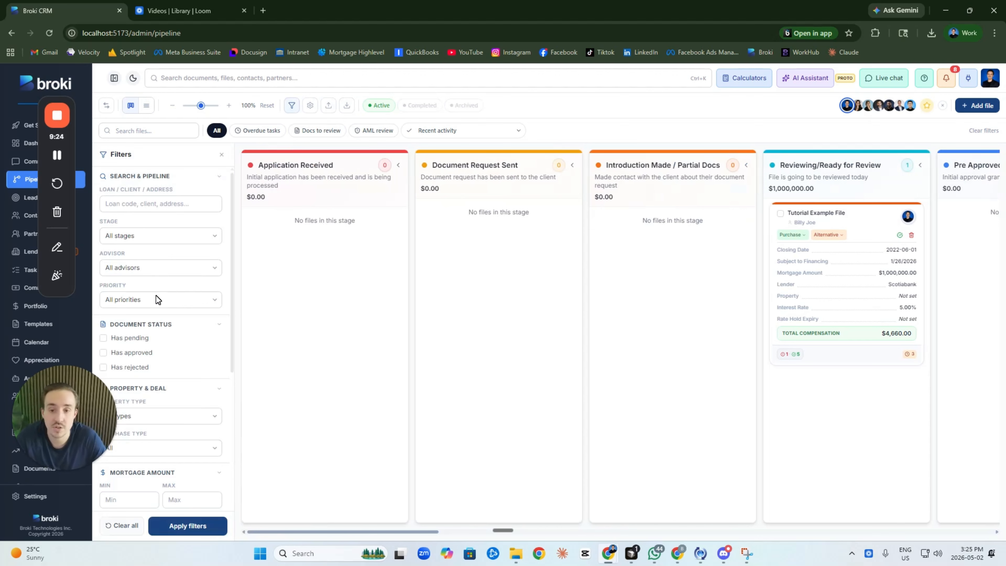
pyautogui.scroll(-1, 155, 299)
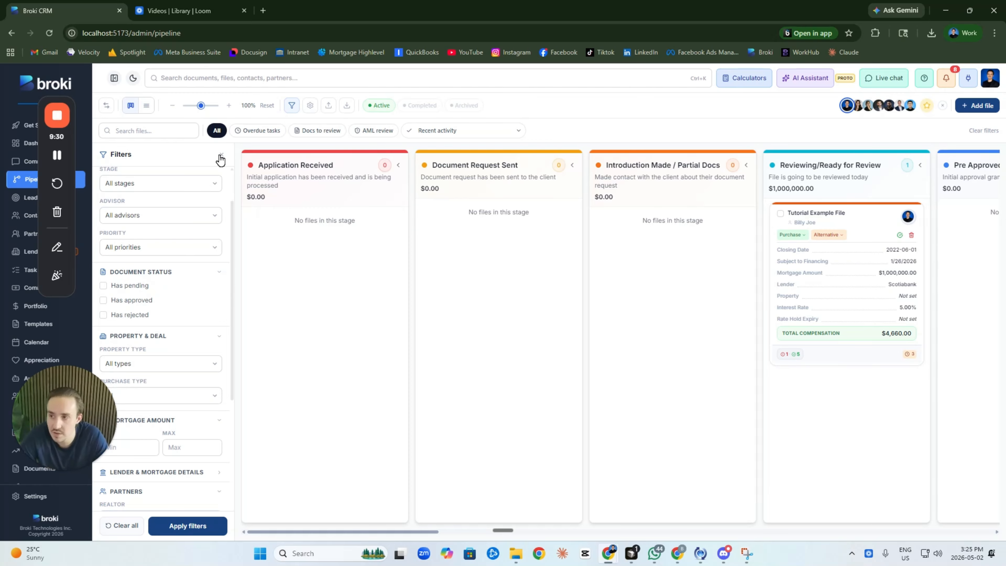
pyautogui.click(291, 106)
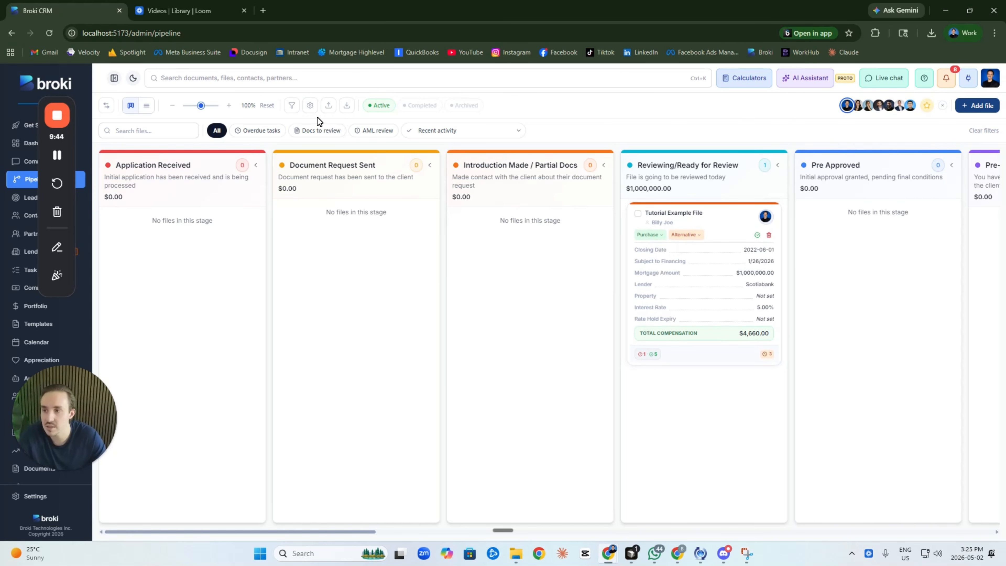
# Review the file activity filters and the enabled and available card fields in Pipeline Settings, and close without saving.
pyautogui.click(309, 106)
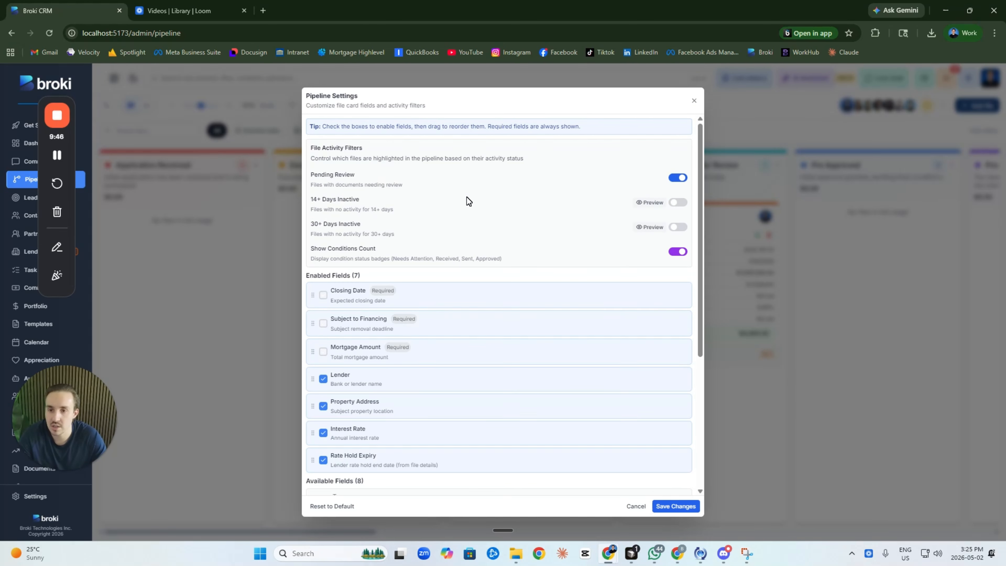
pyautogui.scroll(-5, 467, 196)
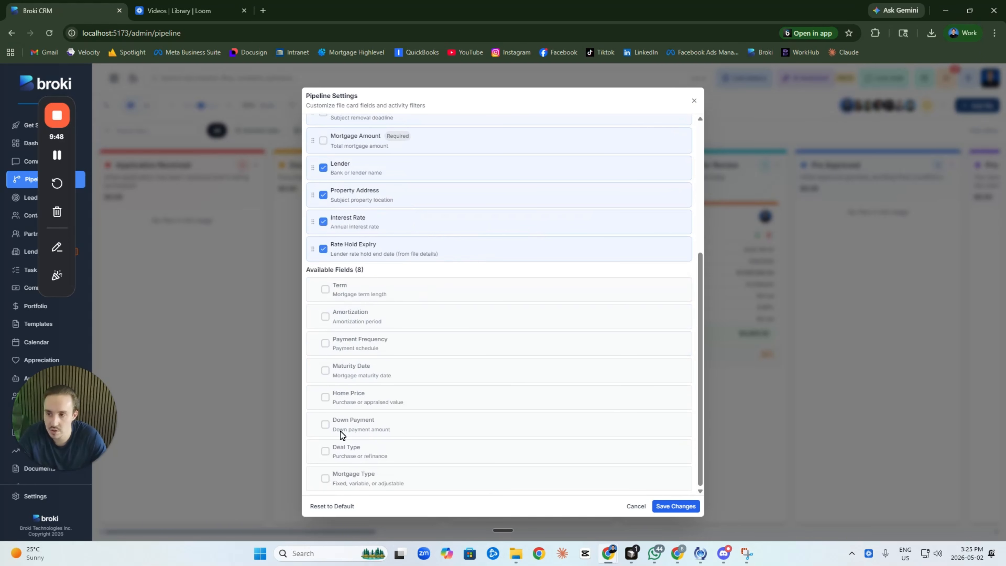
pyautogui.scroll(5, 428, 294)
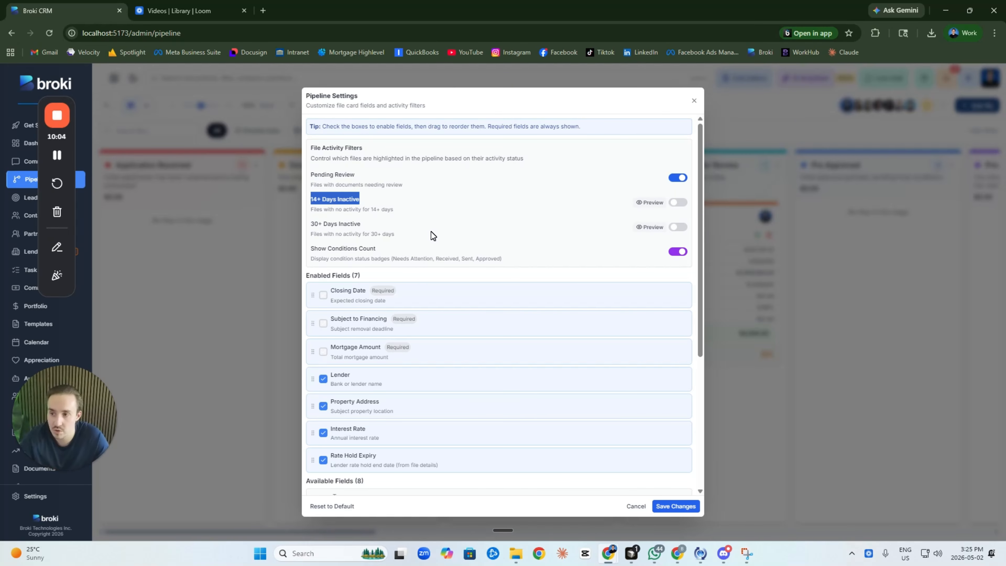
pyautogui.click(693, 101)
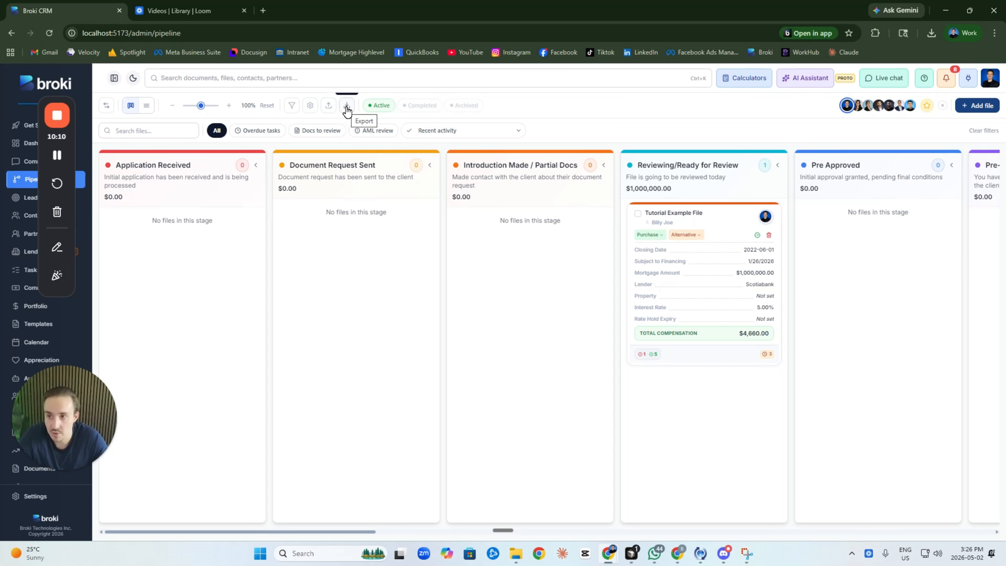
# Review the CSV upload requirements for importing mortgage files and close the import dialog.
pyautogui.click(328, 105)
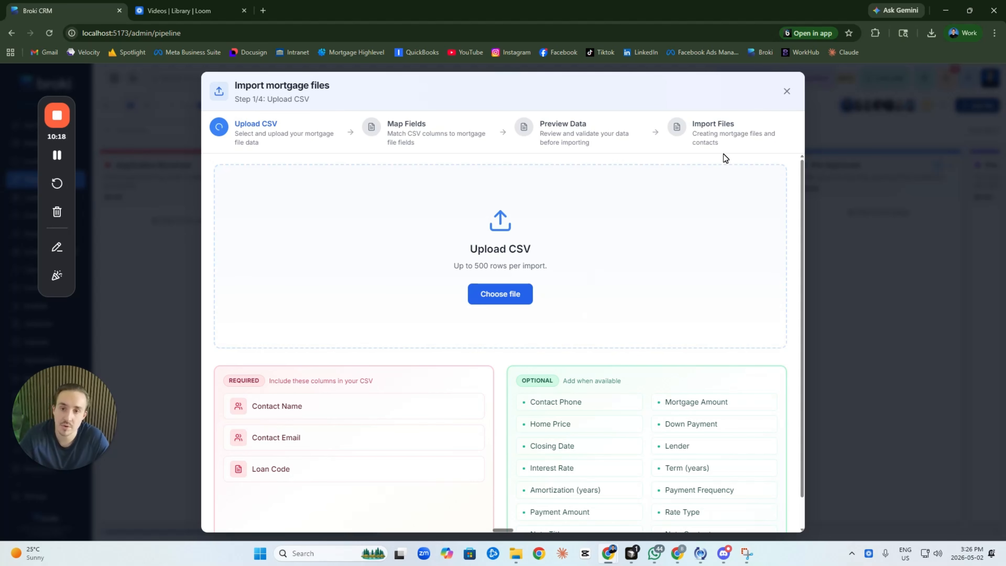
pyautogui.click(785, 97)
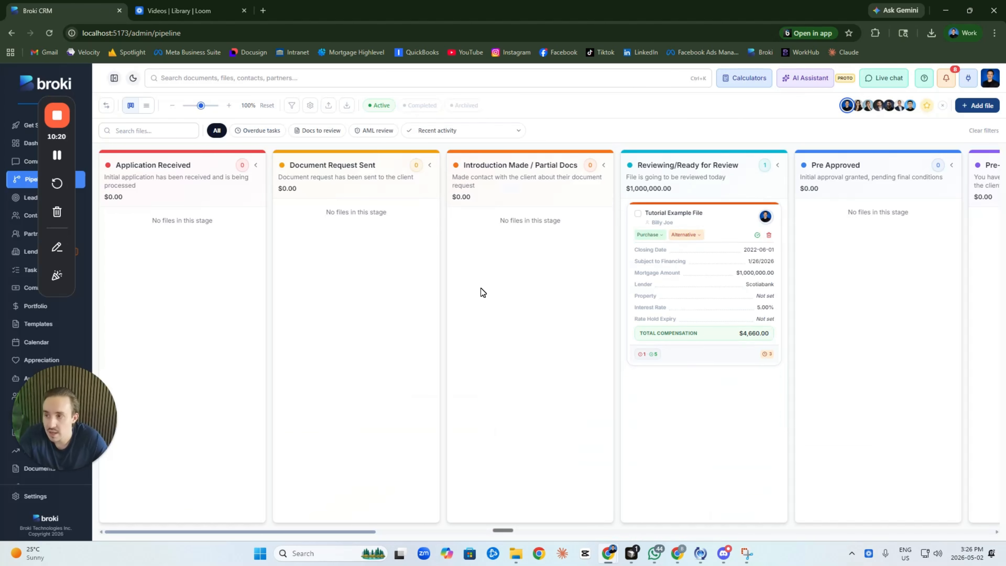
# Select Tutorial Example File, examine its full row of bulk actions and its deal type options, and deselect it.
pyautogui.click(638, 214)
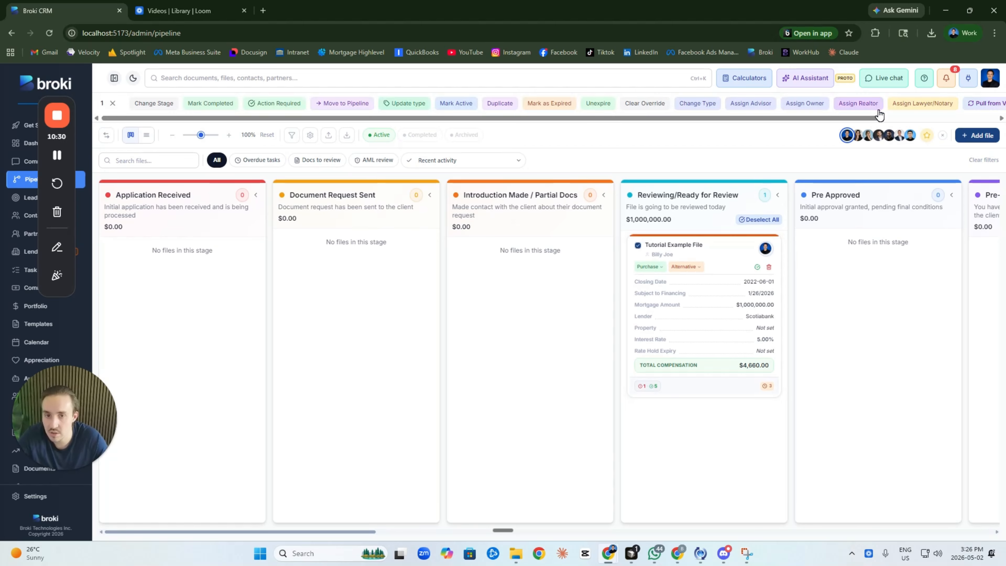
pyautogui.moveTo(876, 116); pyautogui.dragTo(718, 139)
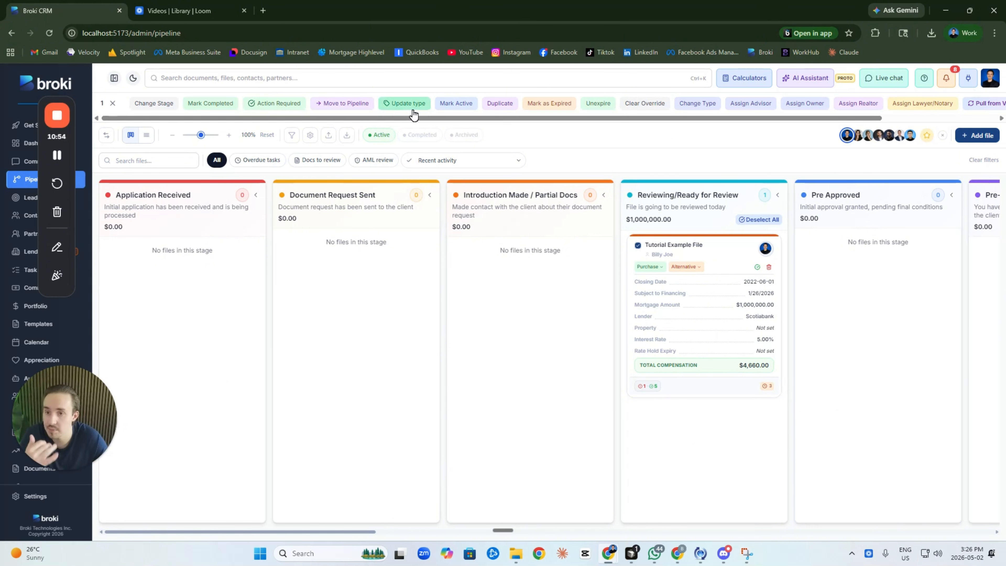
pyautogui.click(663, 267)
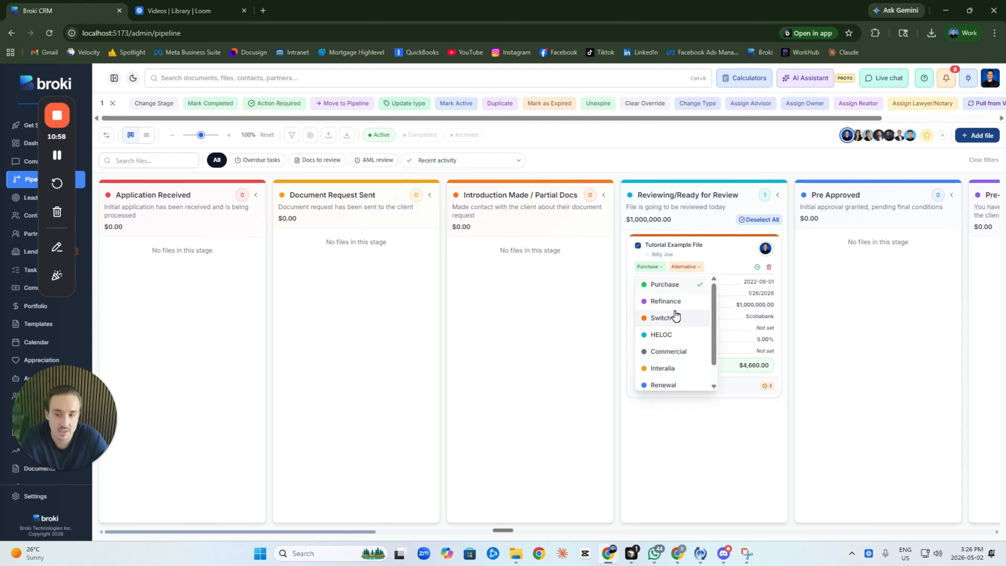
pyautogui.click(680, 231)
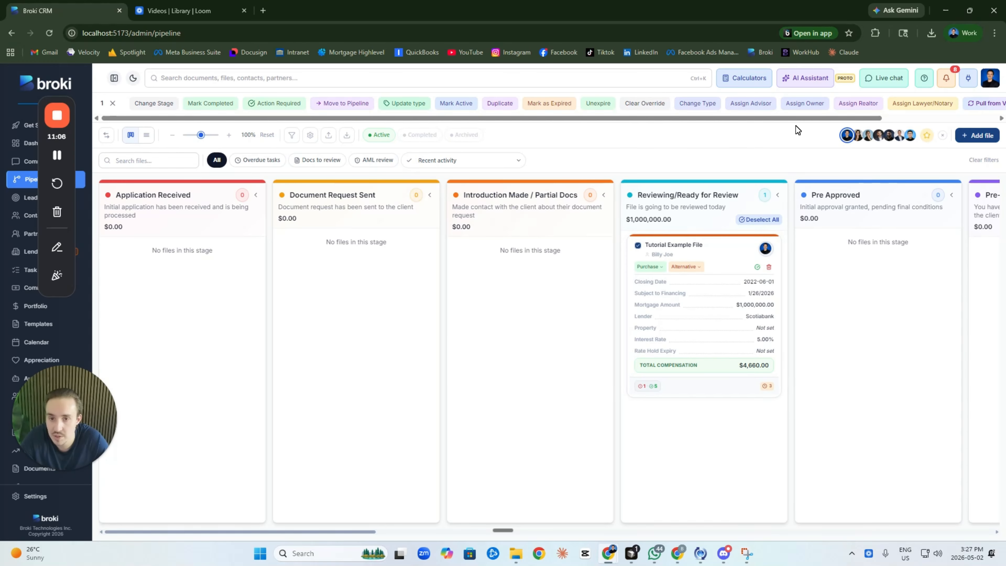
pyautogui.moveTo(796, 120); pyautogui.dragTo(929, 125)
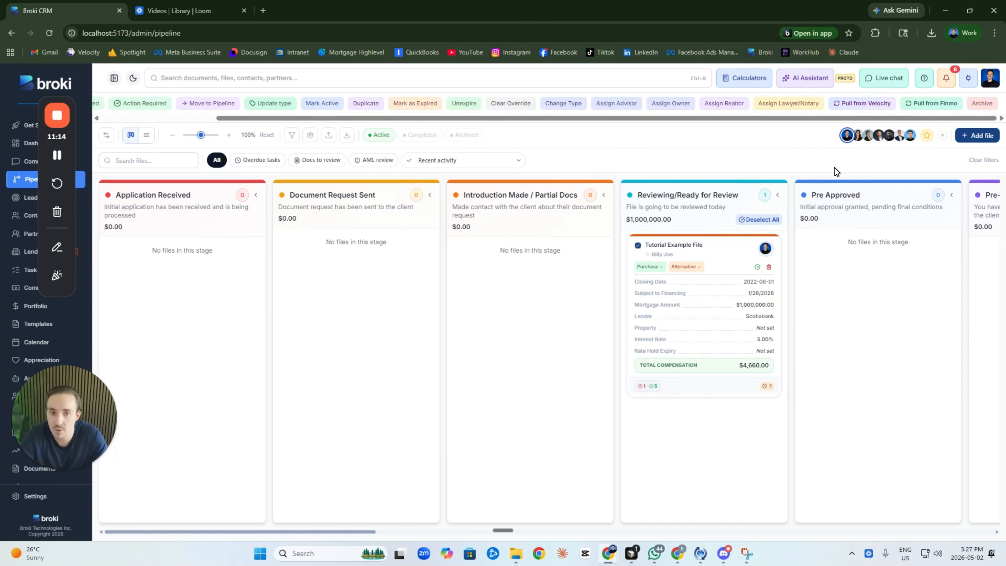
pyautogui.click(638, 245)
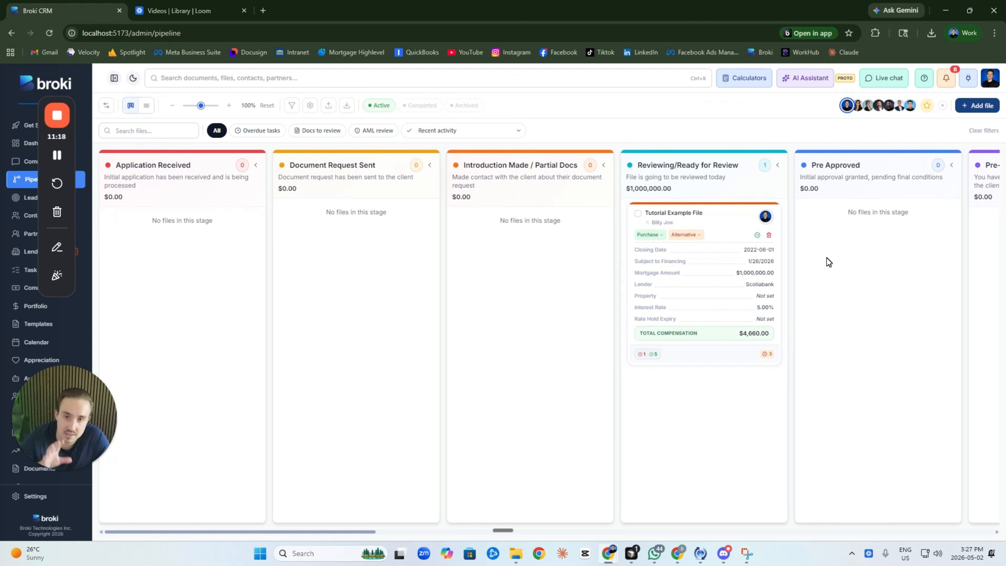